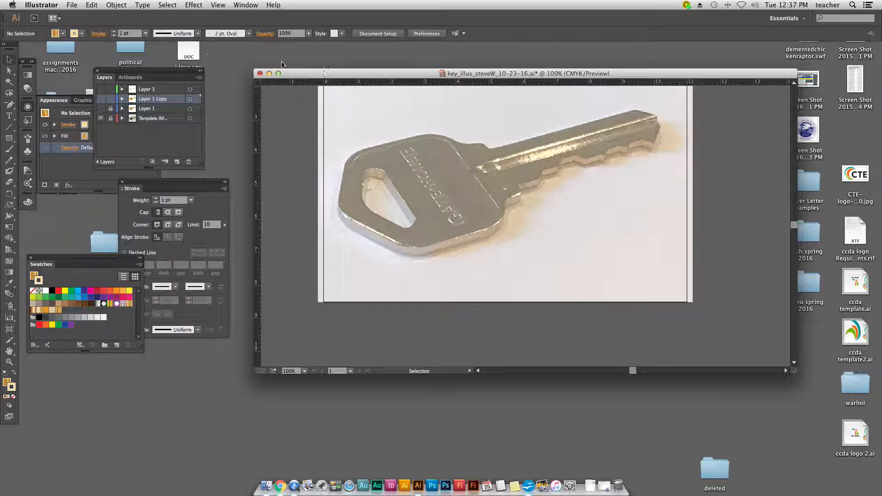
Step: Review the template photo layer's options, toggling Template off and back on and keeping images dimmed to 50%
{"action": "mouse_move", "coordinate": [147, 60]}
{"action": "left_mouse_down"}
{"action": "mouse_move", "coordinate": [160, 392]}
{"action": "mouse_move", "coordinate": [196, 414]}
{"action": "mouse_move", "coordinate": [206, 405]}
{"action": "left_mouse_up"}
{"action": "left_click", "coordinate": [310, 345]}
{"action": "double_click", "coordinate": [180, 118]}
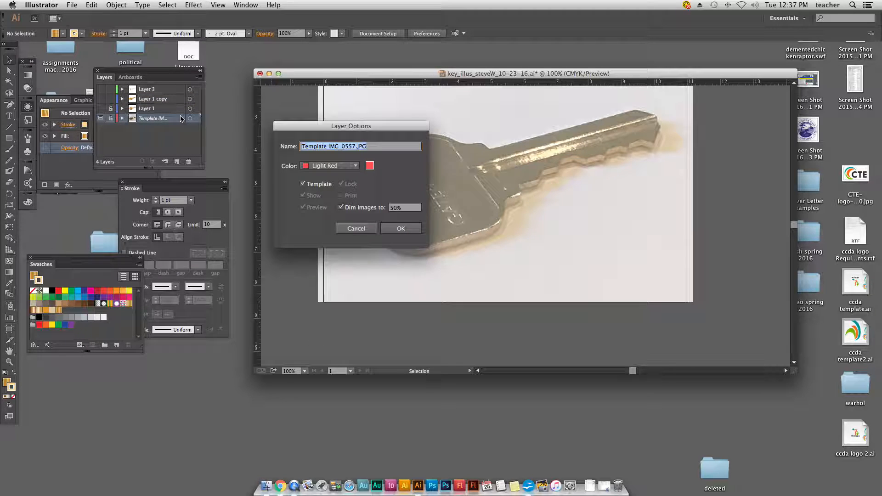
{"action": "left_click", "coordinate": [303, 184]}
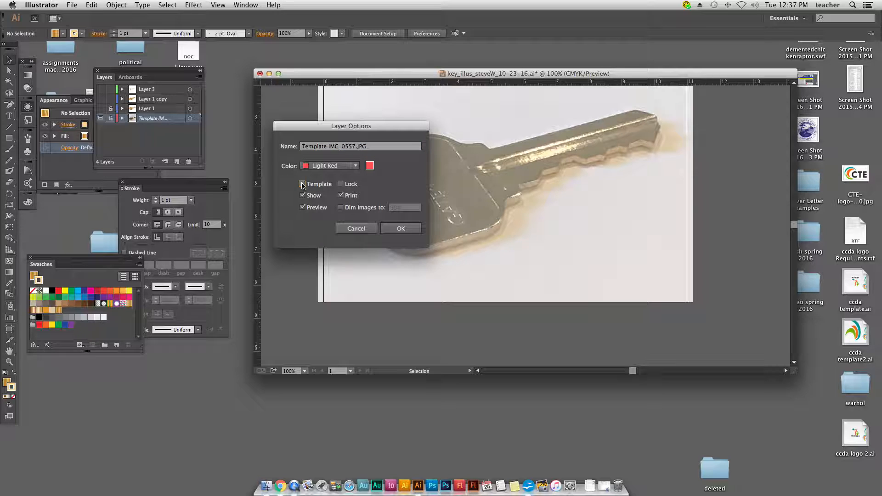
{"action": "left_click", "coordinate": [303, 184]}
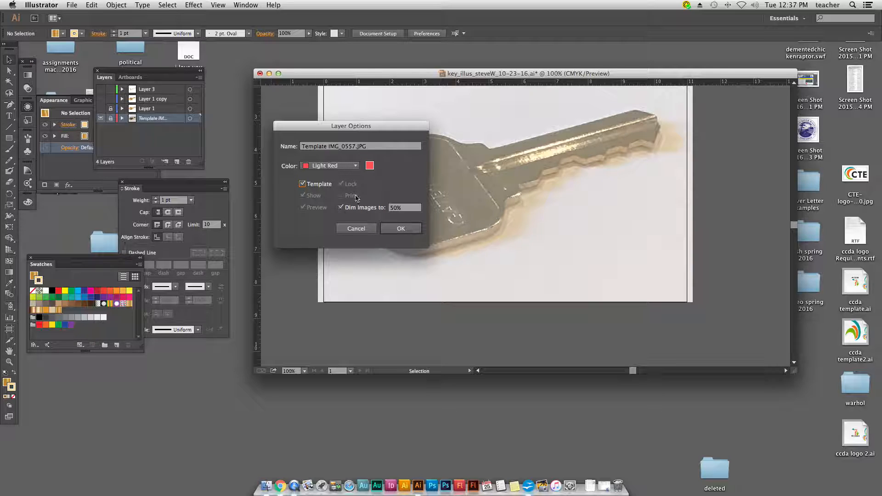
{"action": "left_click", "coordinate": [400, 228]}
Step: Preview the finished key artwork by temporarily showing Layer 1 and Layer 3, and hide both layers again
{"action": "scroll", "coordinate": [403, 211], "scroll_direction": "up", "scroll_amount": 4}
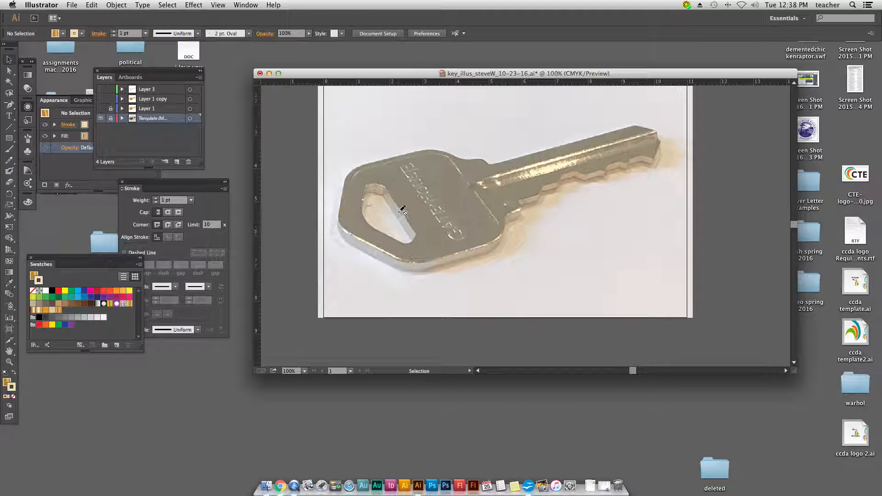
{"action": "scroll", "coordinate": [402, 210], "scroll_direction": "up", "scroll_amount": 2}
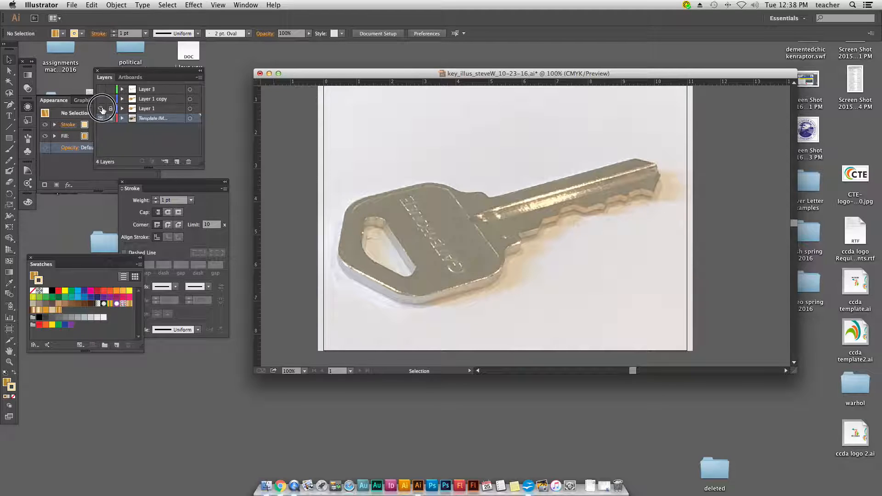
{"action": "left_click", "coordinate": [102, 108]}
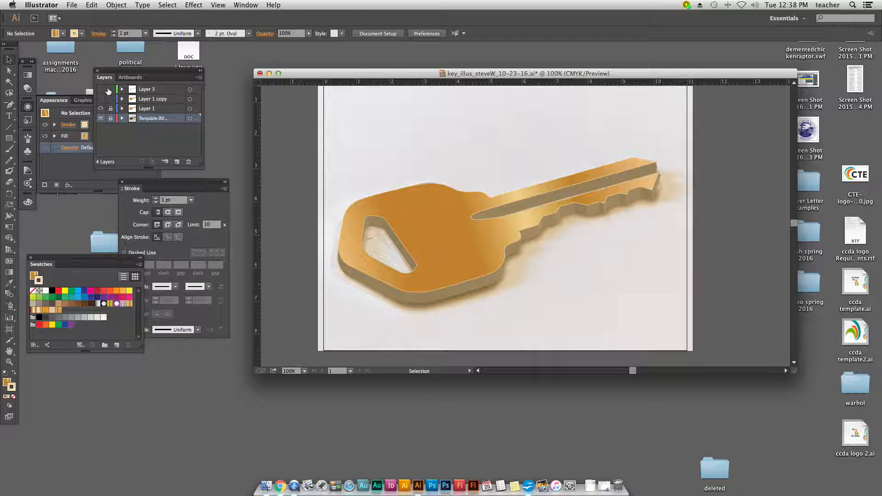
{"action": "left_click", "coordinate": [102, 90]}
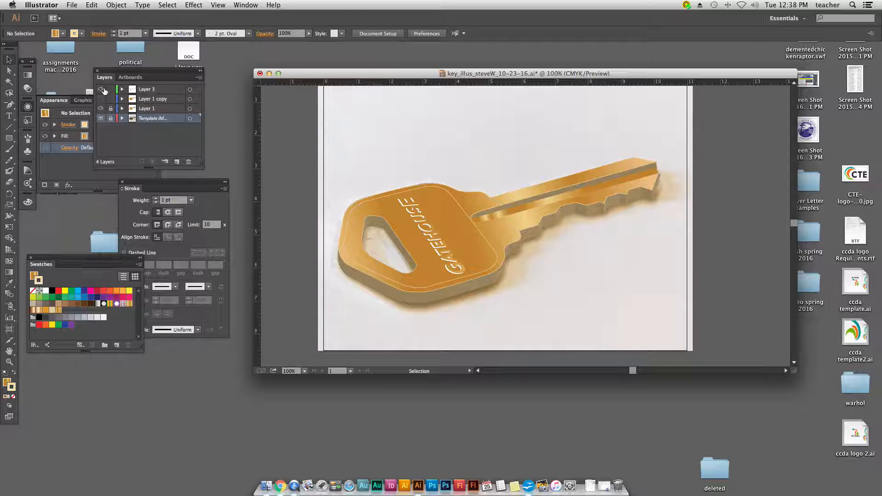
{"action": "left_click_drag", "start_coordinate": [100, 91], "coordinate": [100, 107]}
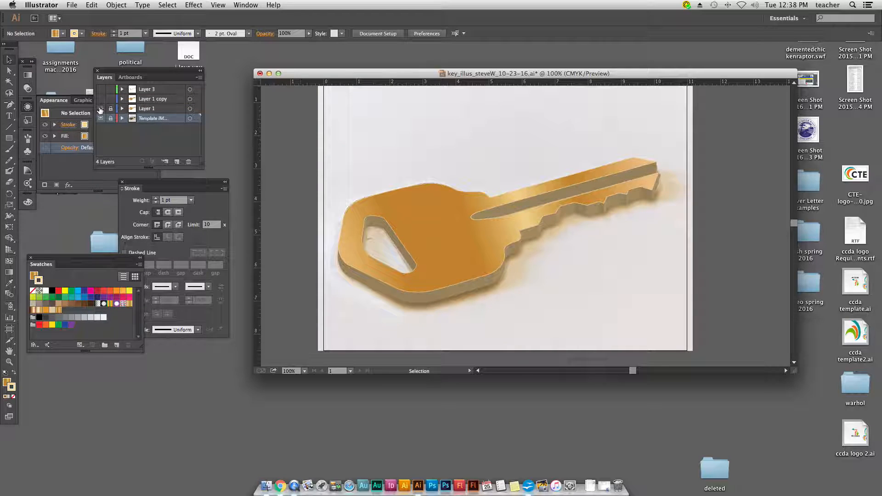
{"action": "left_click", "coordinate": [100, 108]}
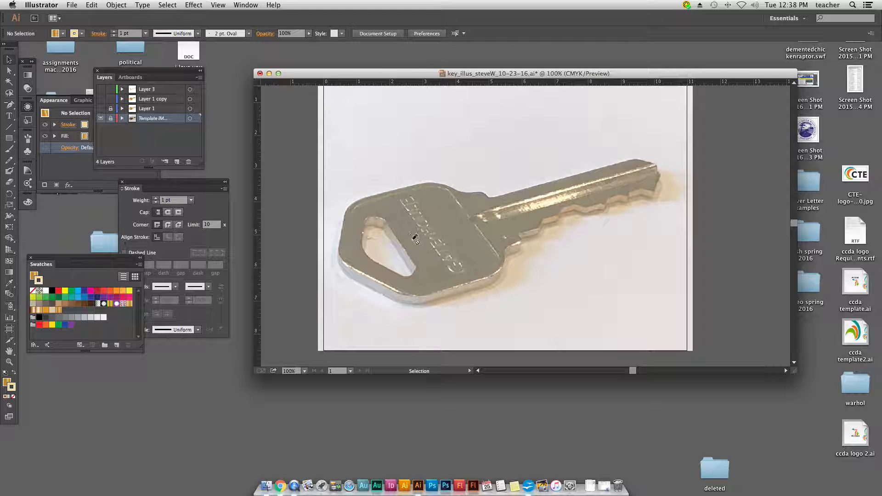
Step: Add a new layer directly above the template photo and trace the key head's lower edge and lower-left corner with the Pen tool
{"action": "left_click", "coordinate": [178, 162]}
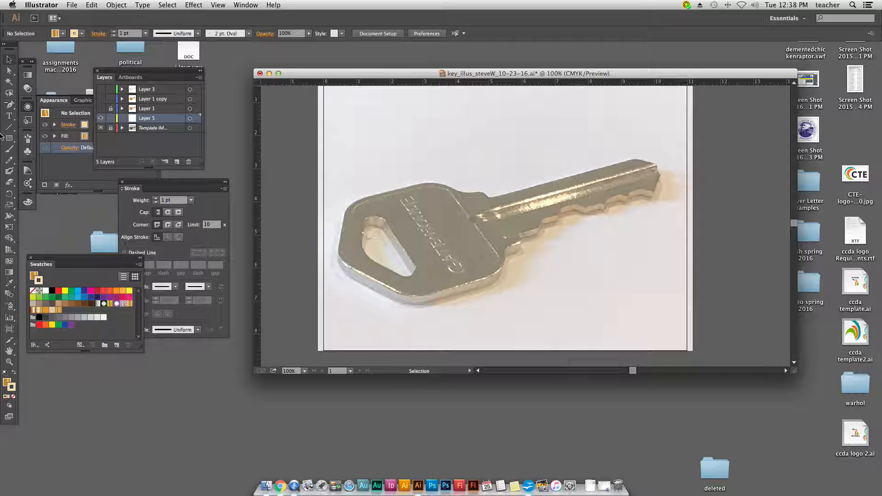
{"action": "left_click", "coordinate": [9, 105]}
{"action": "left_click_drag", "start_coordinate": [9, 105], "coordinate": [46, 105]}
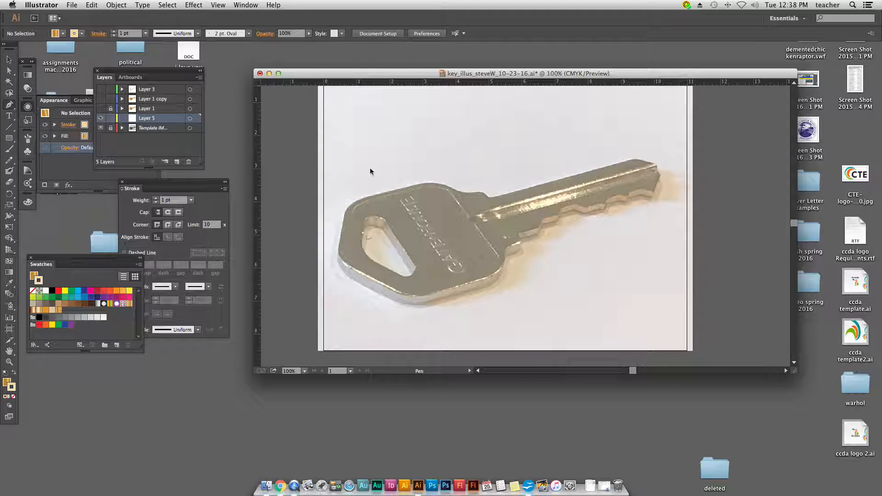
{"action": "left_click", "coordinate": [487, 278]}
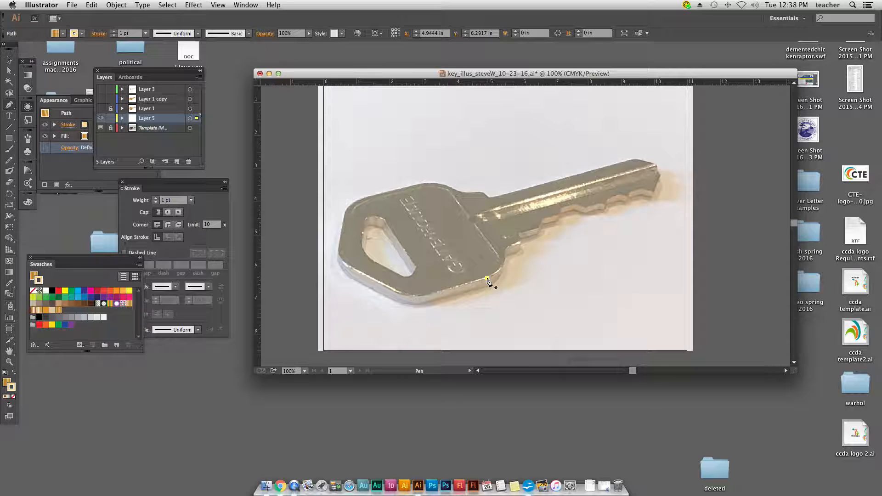
{"action": "left_click", "coordinate": [433, 290]}
{"action": "left_click", "coordinate": [427, 295]}
{"action": "left_click", "coordinate": [427, 295]}
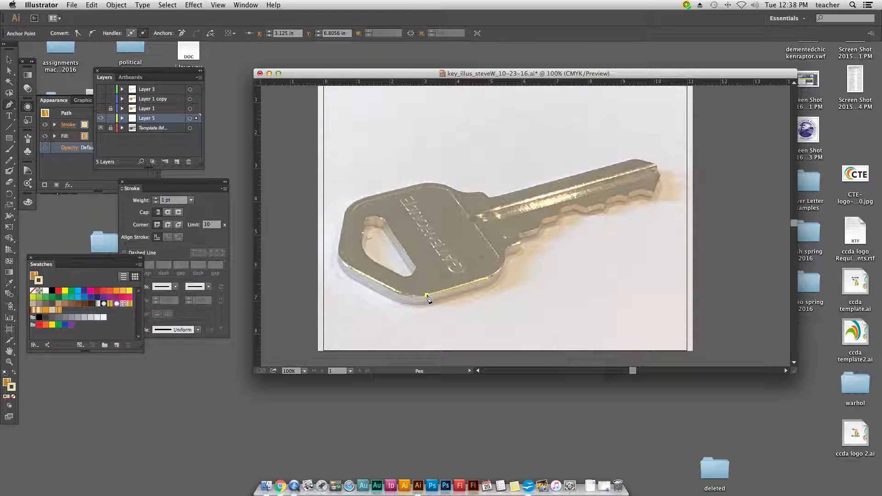
{"action": "left_click_drag", "start_coordinate": [427, 297], "coordinate": [403, 299]}
{"action": "left_click", "coordinate": [390, 288]}
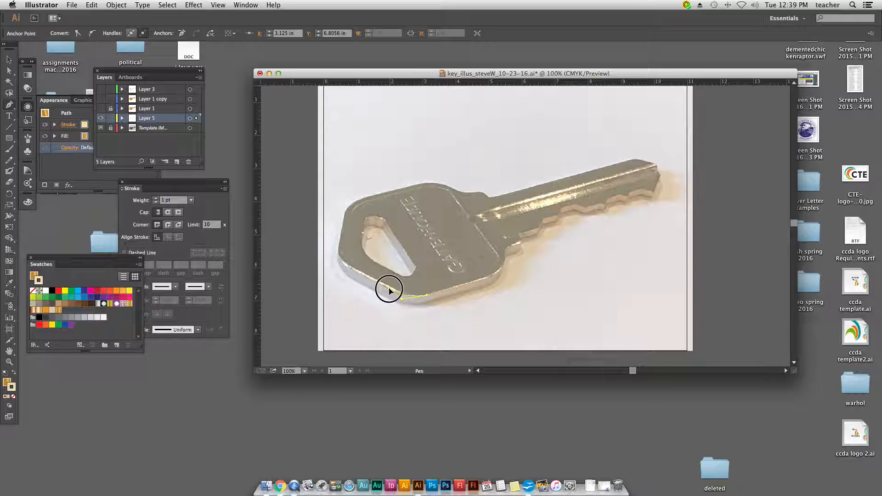
{"action": "left_click", "coordinate": [354, 269]}
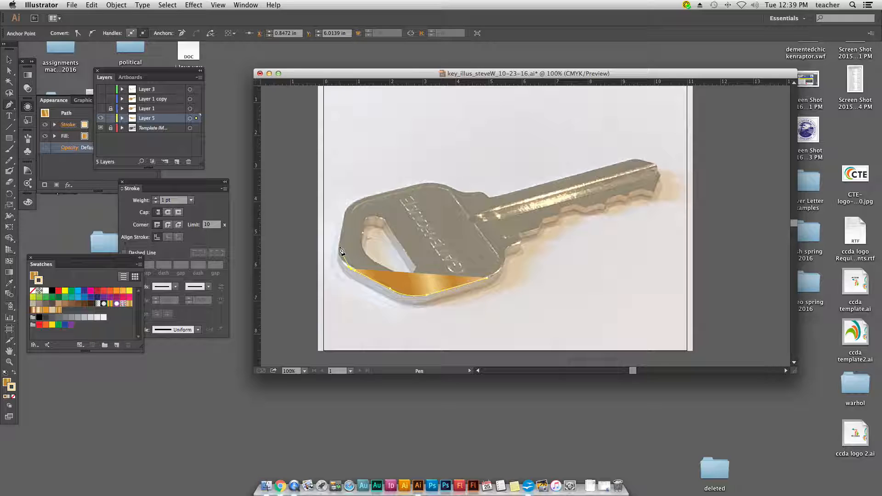
{"action": "left_click_drag", "start_coordinate": [340, 249], "coordinate": [342, 234]}
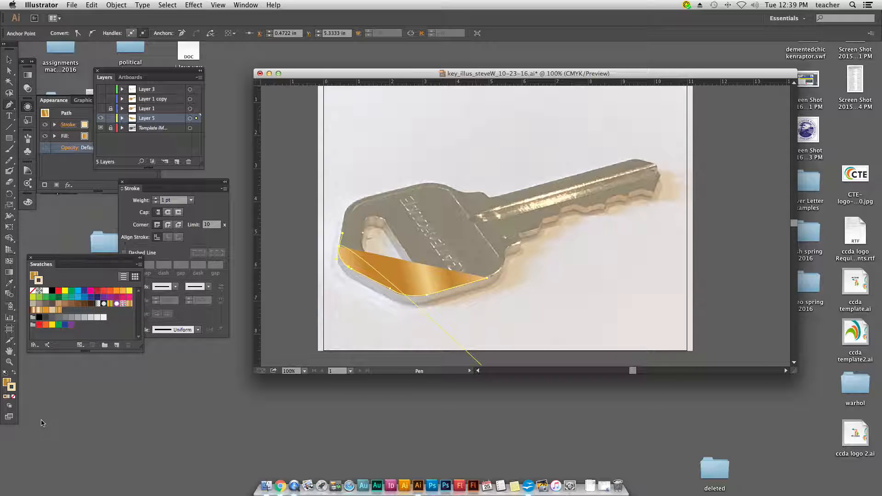
Step: Set the traced path's fill to None and make its stroke the active color attribute
{"action": "left_click", "coordinate": [6, 396]}
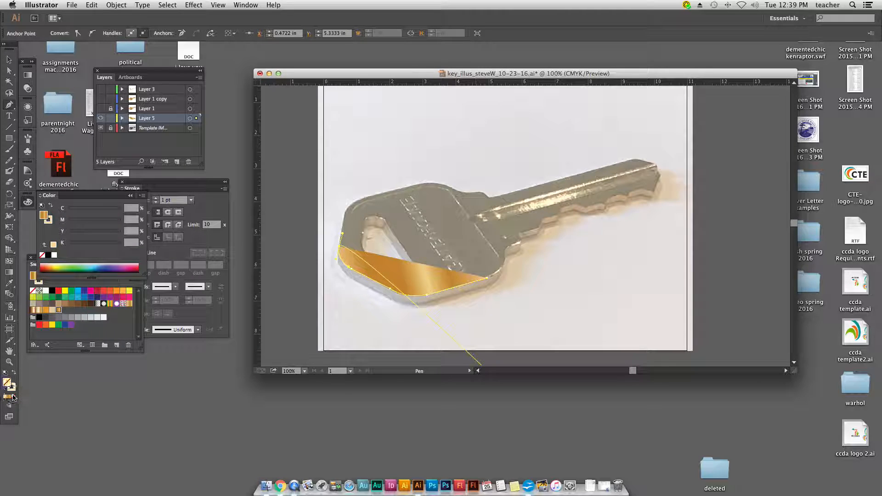
{"action": "left_click", "coordinate": [13, 397]}
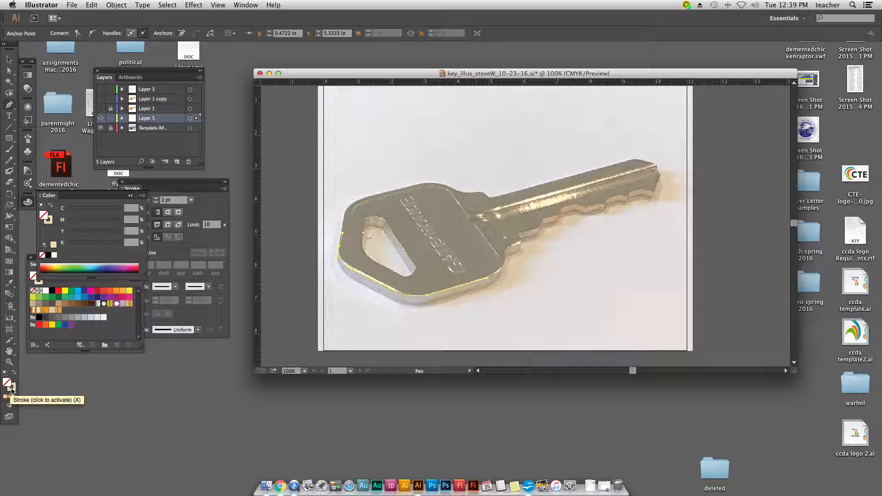
{"action": "left_click", "coordinate": [11, 389]}
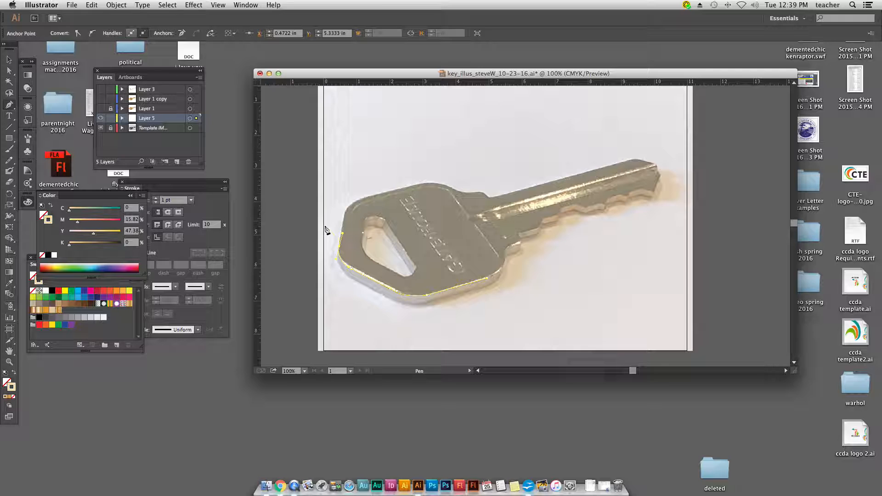
Step: Continue the Pen path up the key head's left side and along its upper edge to where the blade begins
{"action": "left_click", "coordinate": [345, 216]}
{"action": "left_click", "coordinate": [345, 212]}
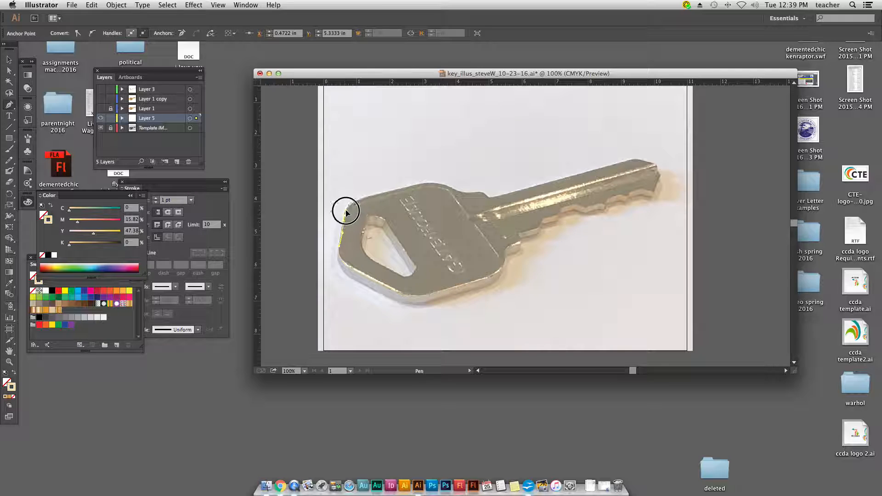
{"action": "left_click_drag", "start_coordinate": [368, 198], "coordinate": [382, 193]}
{"action": "left_click", "coordinate": [422, 184]}
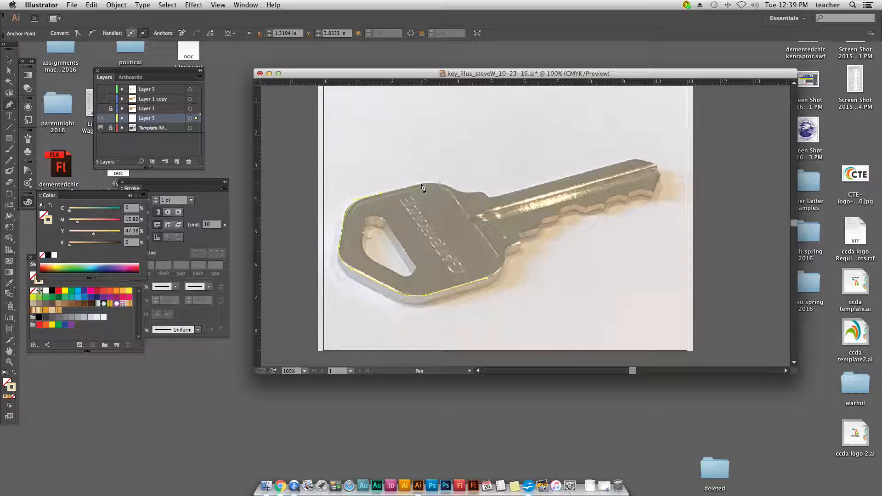
{"action": "left_click", "coordinate": [490, 199]}
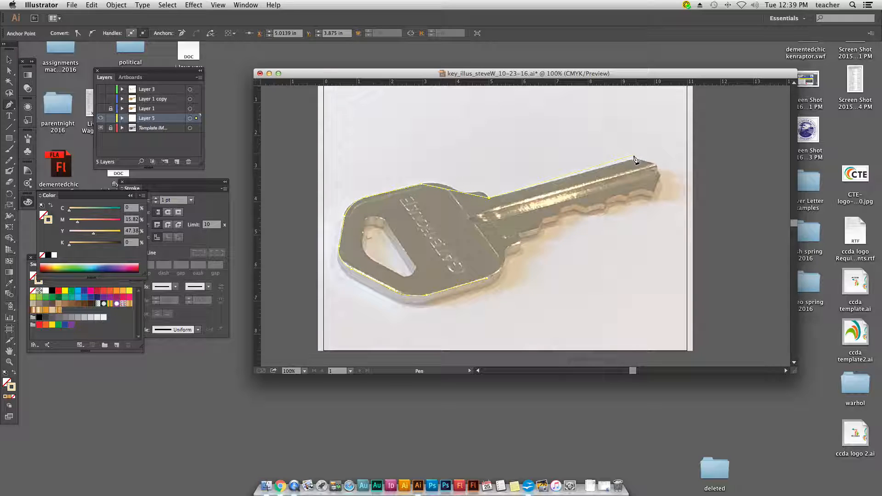
Step: Extend the outline along the blade's upper edge and around the key's tip
{"action": "left_click", "coordinate": [632, 160]}
{"action": "left_click", "coordinate": [653, 165]}
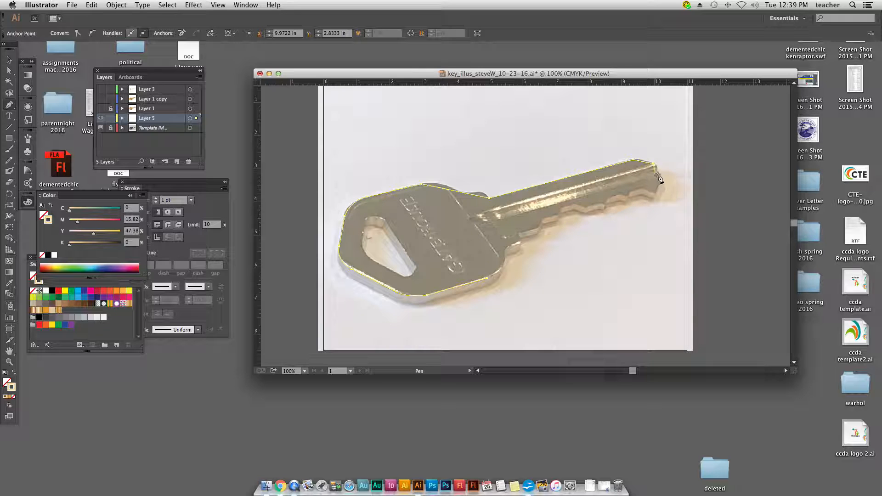
{"action": "left_click", "coordinate": [659, 176]}
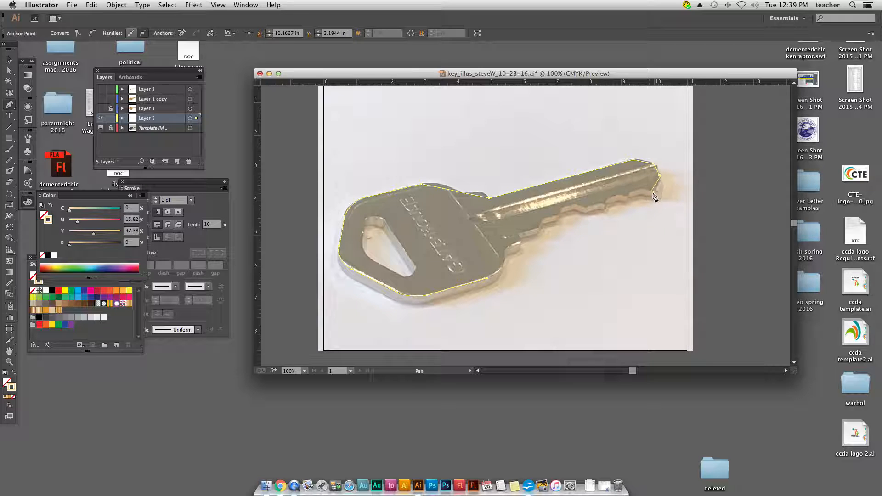
{"action": "left_click", "coordinate": [654, 193]}
Step: Trace the blade's toothed lower edge roughly, close the key outline at its starting point and deselect it
{"action": "left_click", "coordinate": [640, 188]}
{"action": "left_click", "coordinate": [627, 196]}
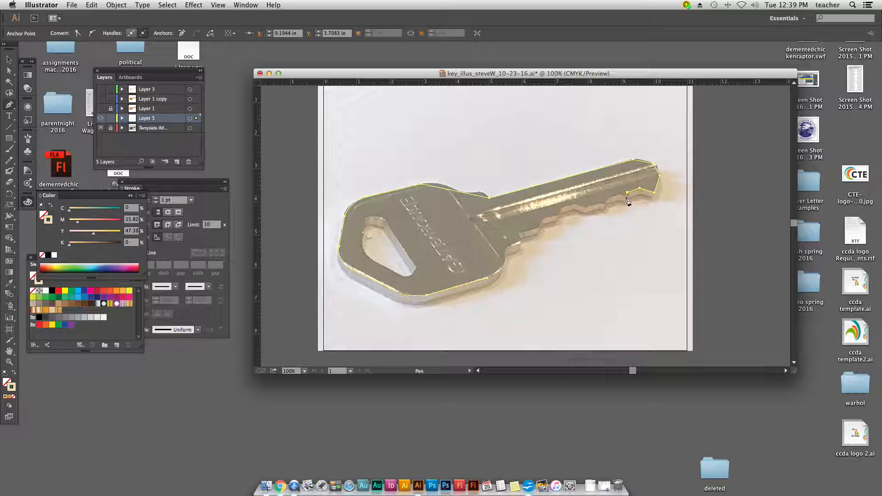
{"action": "left_click", "coordinate": [618, 194]}
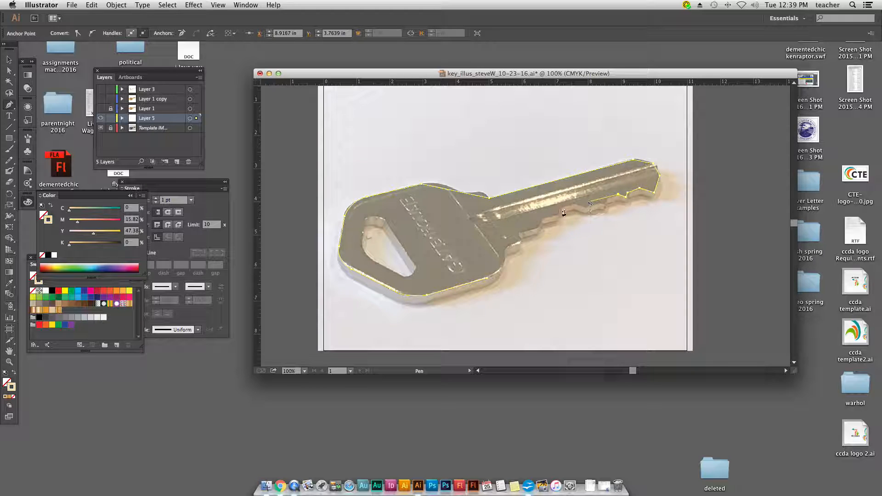
{"action": "left_click", "coordinate": [539, 218]}
{"action": "left_click", "coordinate": [533, 228]}
{"action": "left_click", "coordinate": [517, 234]}
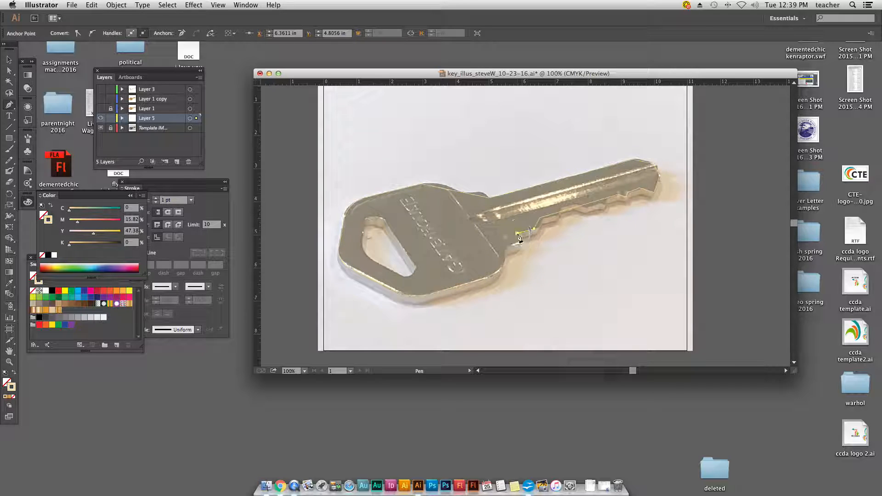
{"action": "left_click", "coordinate": [488, 279]}
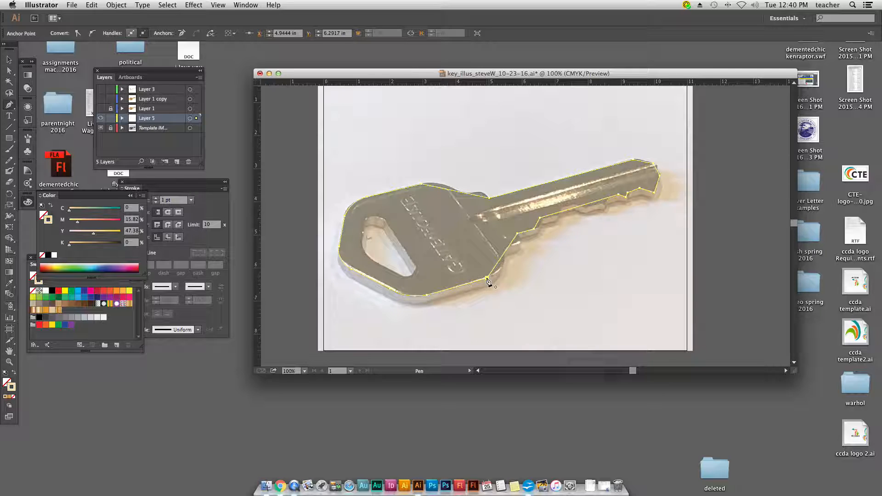
{"action": "key", "text": "super"}
{"action": "left_click", "coordinate": [488, 279]}
{"action": "left_click", "coordinate": [488, 279]}
{"action": "key", "text": "v"}
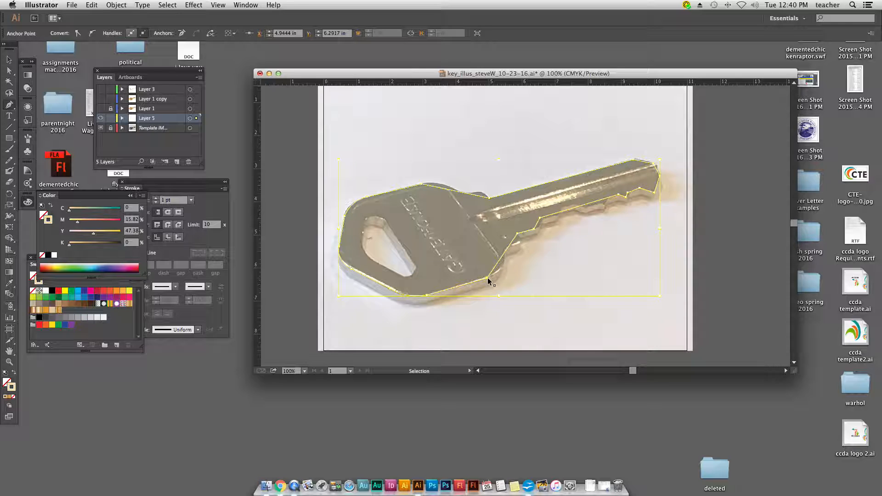
Step: Trace the triangular hole in the key head with the Pen tool as a separate closed path
{"action": "key", "text": "p"}
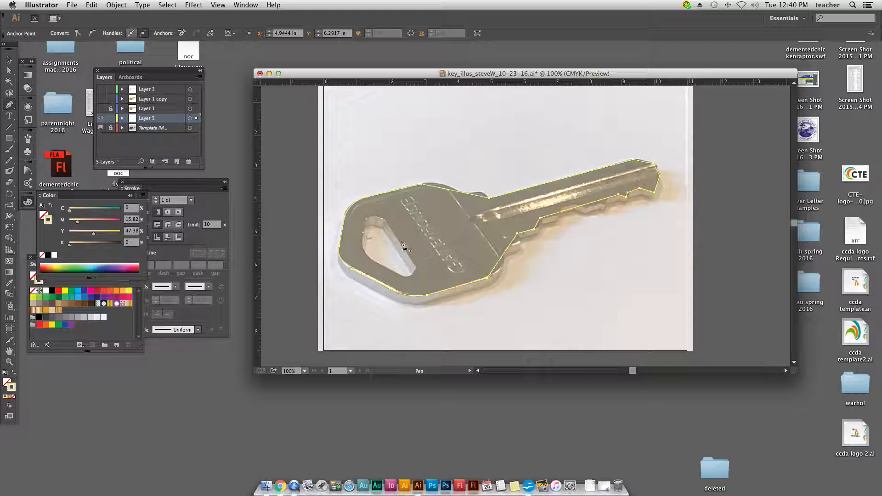
{"action": "left_click", "coordinate": [383, 221]}
{"action": "left_click_drag", "start_coordinate": [366, 219], "coordinate": [385, 269]}
{"action": "left_click", "coordinate": [362, 241]}
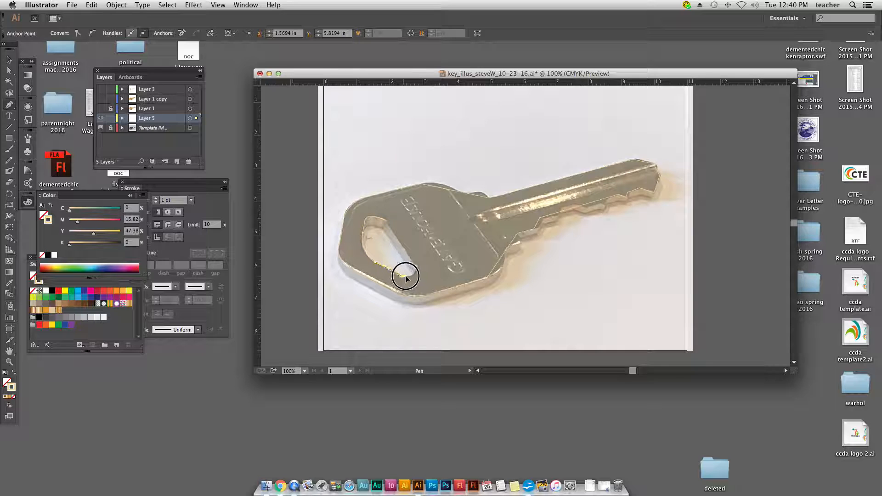
{"action": "left_click_drag", "start_coordinate": [417, 266], "coordinate": [420, 255]}
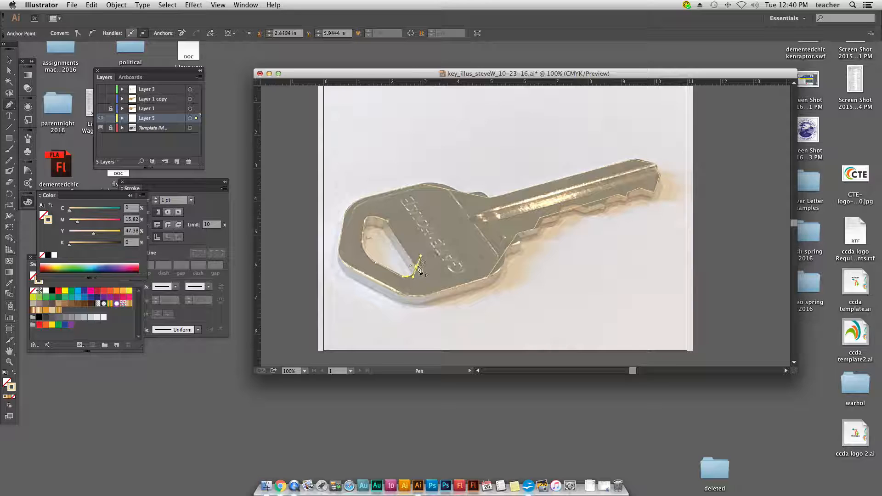
{"action": "left_click", "coordinate": [415, 272]}
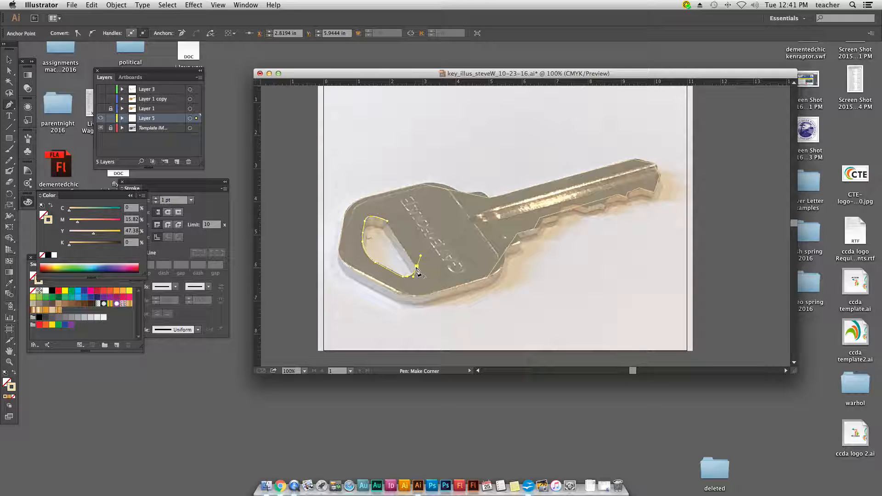
{"action": "left_click", "coordinate": [389, 221]}
{"action": "left_click", "coordinate": [387, 222]}
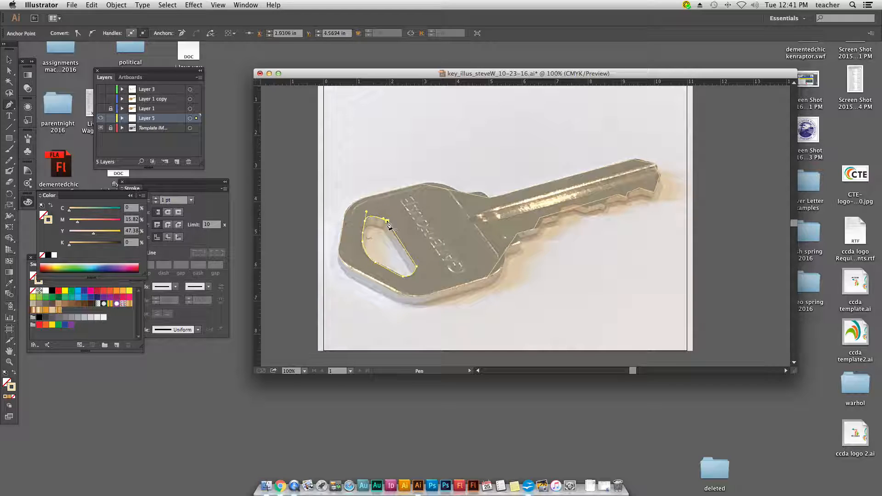
Step: Select the key outline and the head-hole path together
{"action": "left_click", "coordinate": [9, 60]}
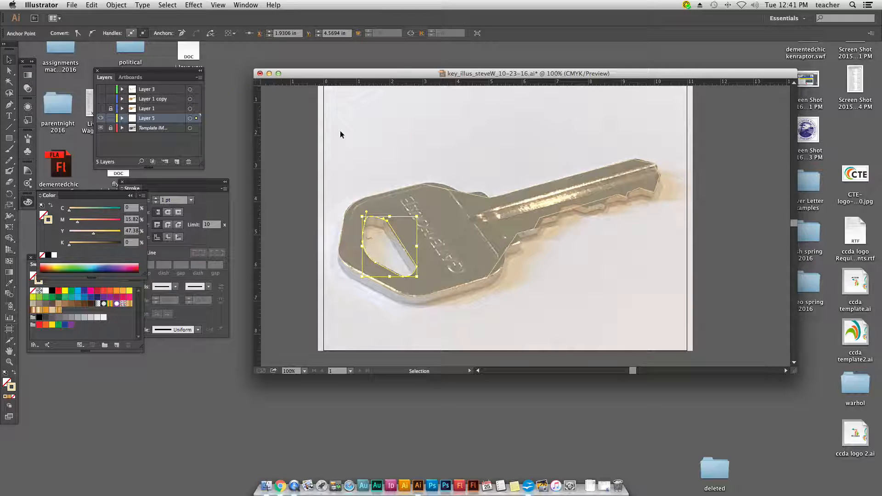
{"action": "left_click_drag", "start_coordinate": [354, 157], "coordinate": [441, 242]}
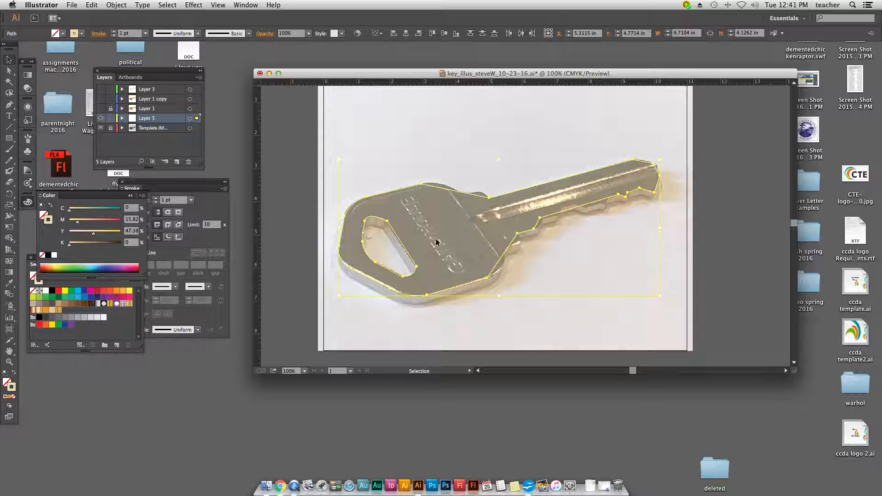
{"action": "key", "text": "a"}
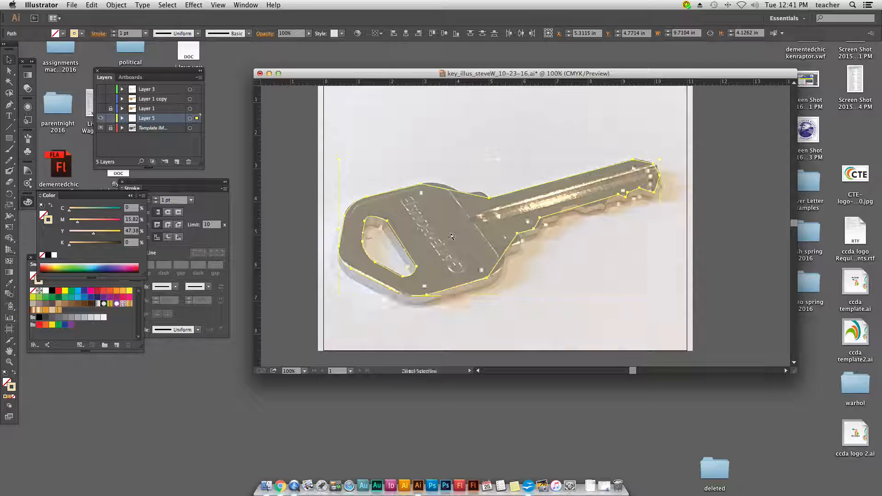
{"action": "key", "text": "super+y"}
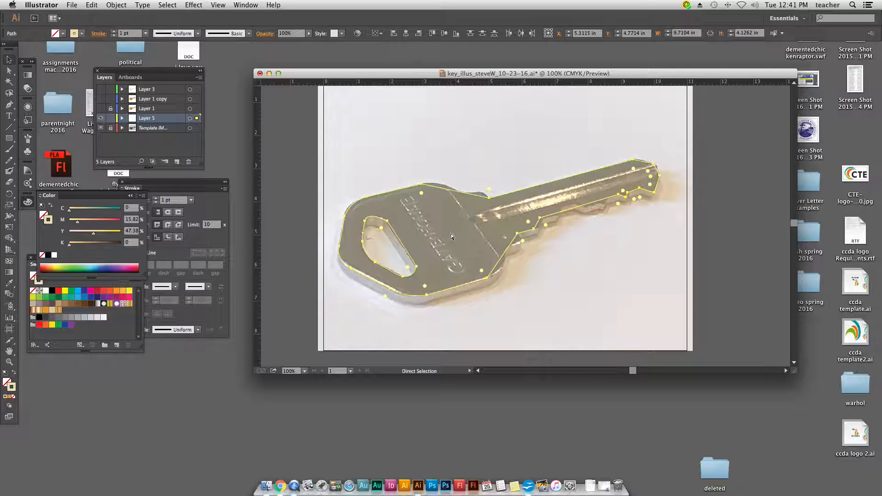
{"action": "key", "text": "super+y"}
{"action": "key", "text": "v"}
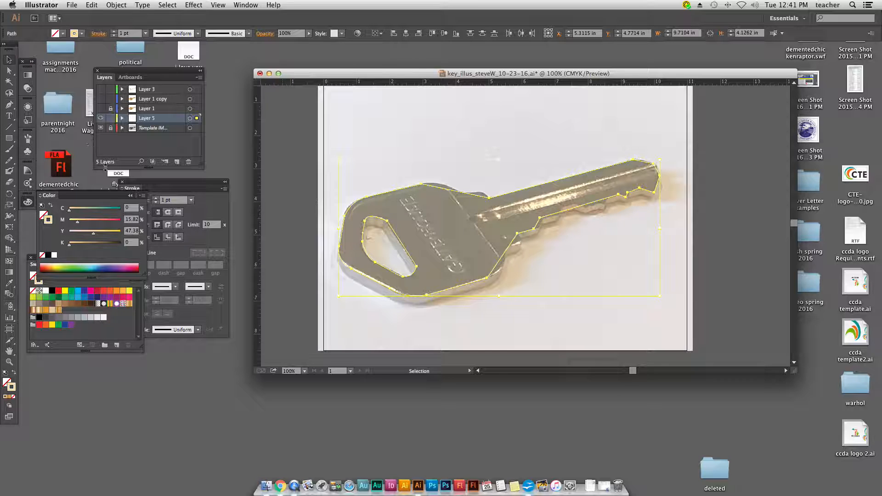
Step: Close the Color panel, collapse the Stroke panel and place the Swatches panel beneath the Layers panel
{"action": "left_click", "coordinate": [128, 196]}
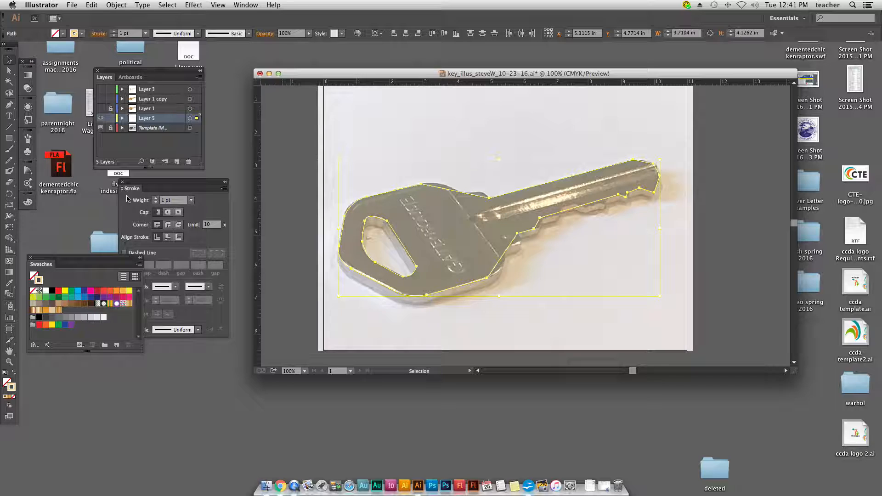
{"action": "left_click", "coordinate": [223, 184]}
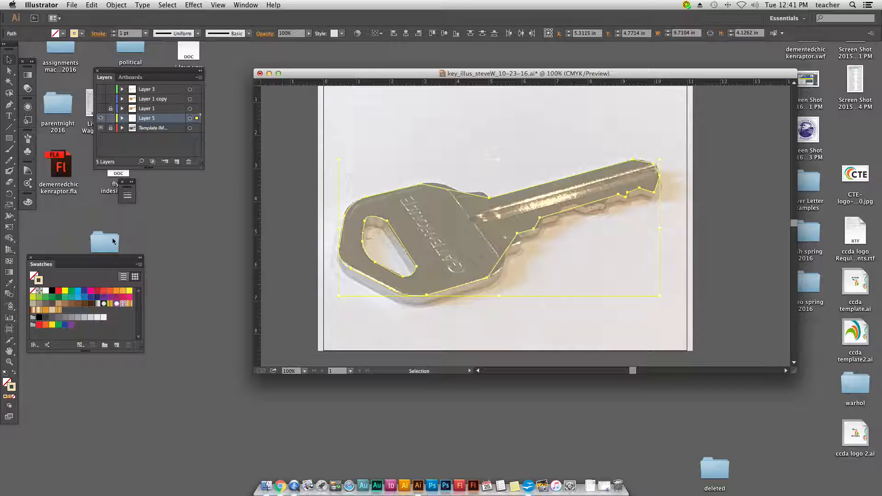
{"action": "left_click_drag", "start_coordinate": [103, 258], "coordinate": [170, 187]}
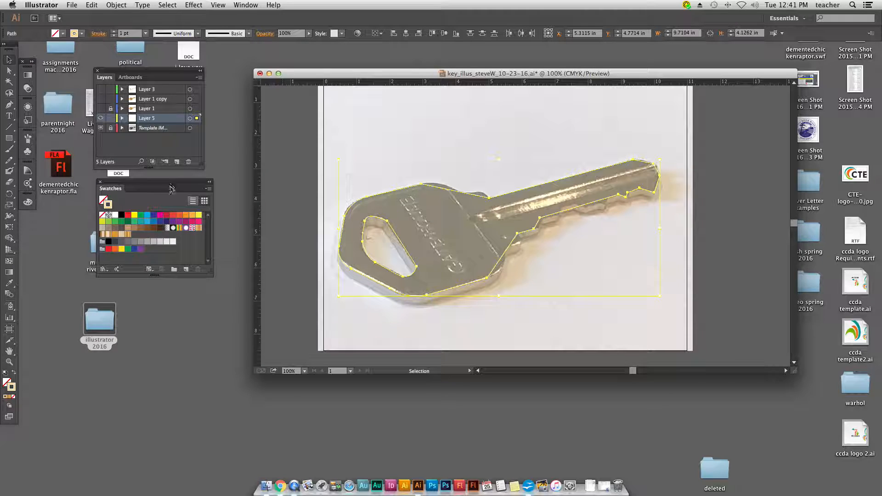
Step: Open the Metals gradient swatch library and place it beside the artwork, just below the Swatches panel
{"action": "left_click", "coordinate": [102, 271]}
{"action": "mouse_move", "coordinate": [105, 270]}
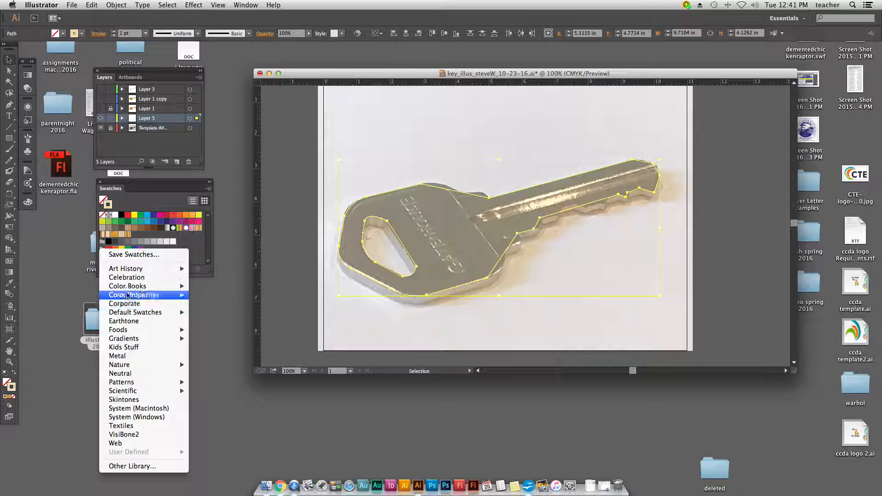
{"action": "mouse_move", "coordinate": [128, 289]}
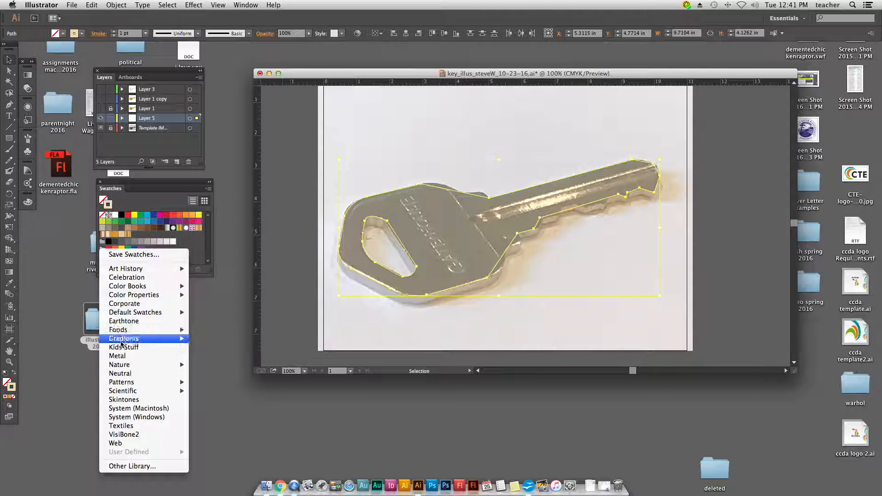
{"action": "mouse_move", "coordinate": [120, 344]}
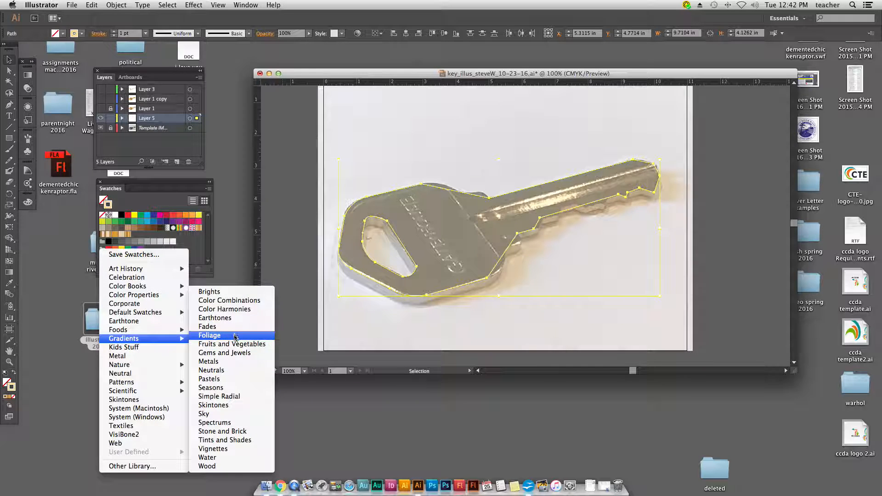
{"action": "left_click", "coordinate": [209, 362]}
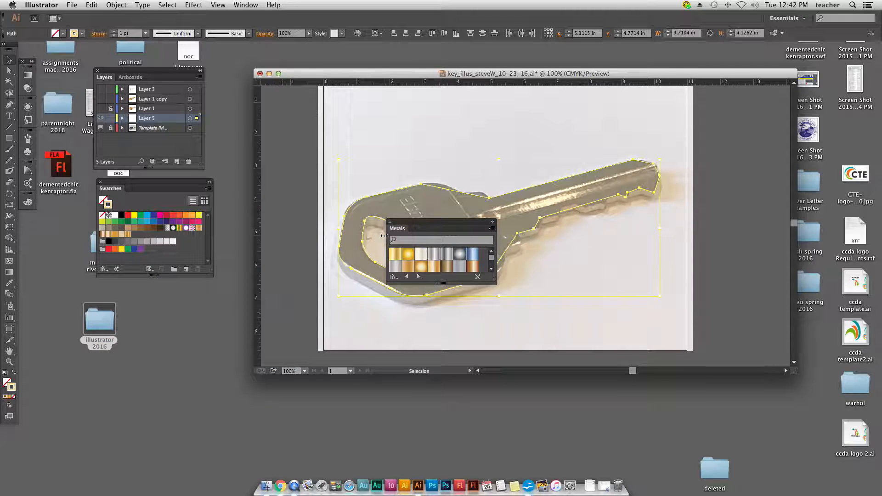
{"action": "left_click_drag", "start_coordinate": [431, 223], "coordinate": [225, 293]}
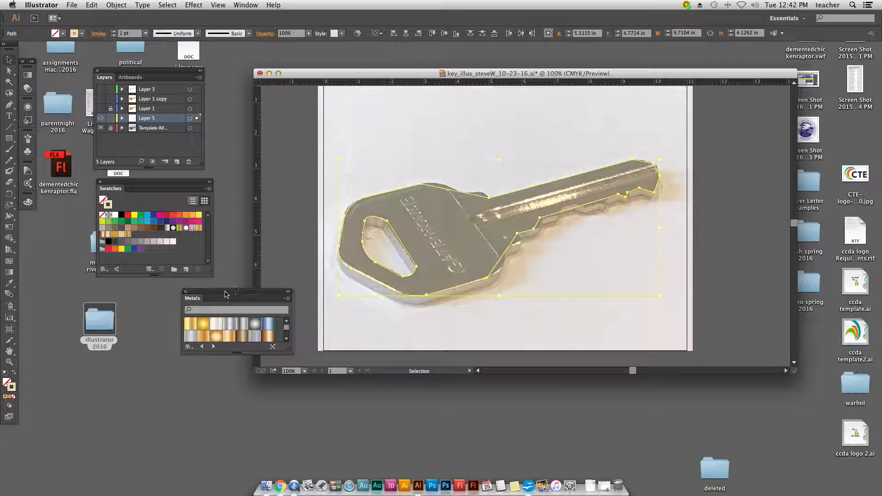
Step: Apply the first gold gradient from the Metals library to the stroke of both paths and deselect them
{"action": "left_click", "coordinate": [191, 325]}
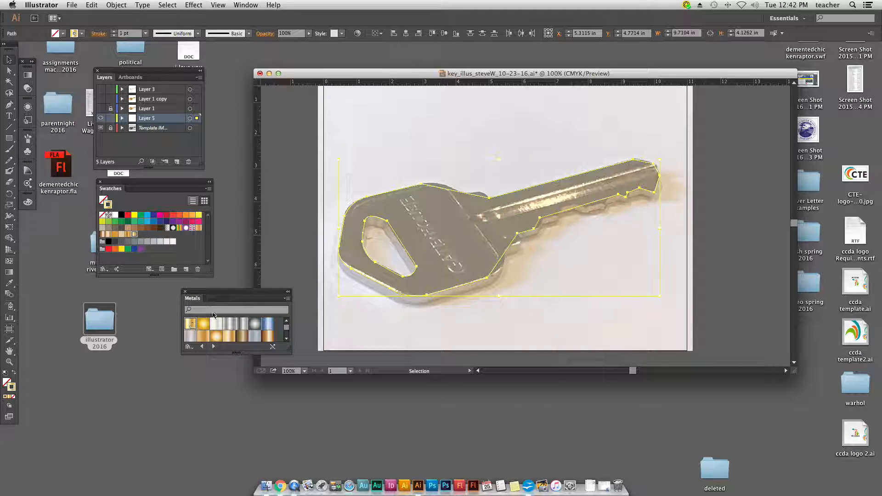
{"action": "key", "text": "a"}
{"action": "key", "text": "super+shift+a"}
{"action": "key", "text": "v"}
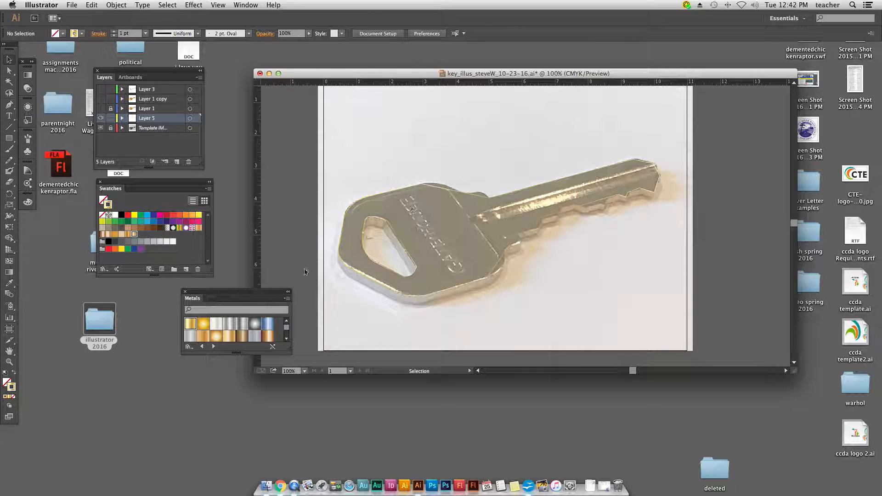
Step: Reselect the key outline and hole, swap their stroke and fill so the gold gradient becomes the fill, and deselect them
{"action": "left_click", "coordinate": [14, 374]}
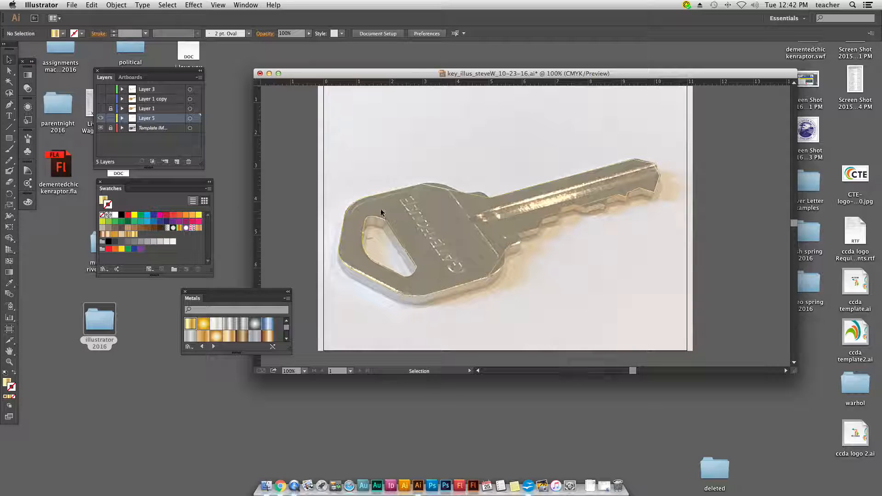
{"action": "left_click_drag", "start_coordinate": [358, 173], "coordinate": [413, 257]}
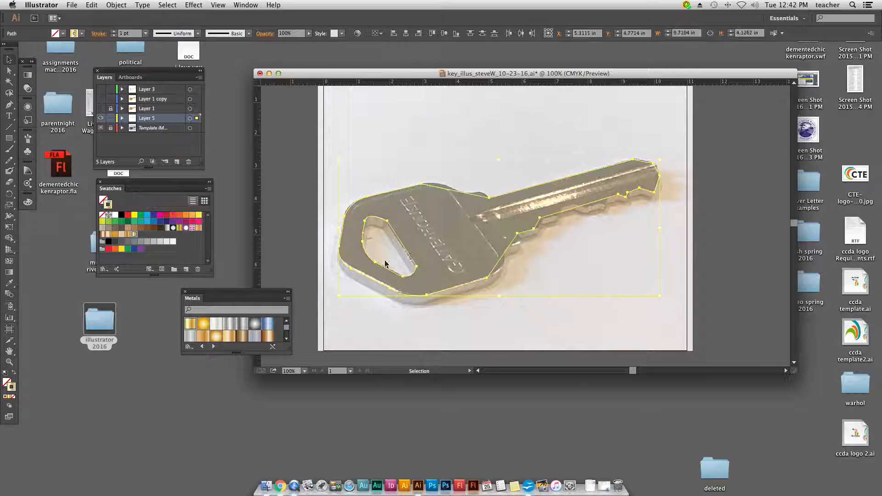
{"action": "left_click", "coordinate": [14, 373]}
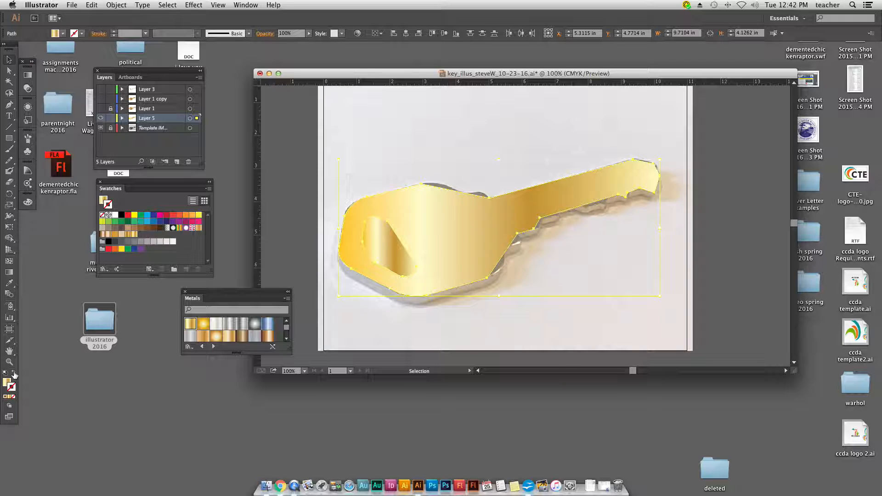
{"action": "left_click", "coordinate": [456, 128]}
Step: Shift several color stops of the key outline's gold fill along its length with the Gradient tool
{"action": "left_click", "coordinate": [447, 233]}
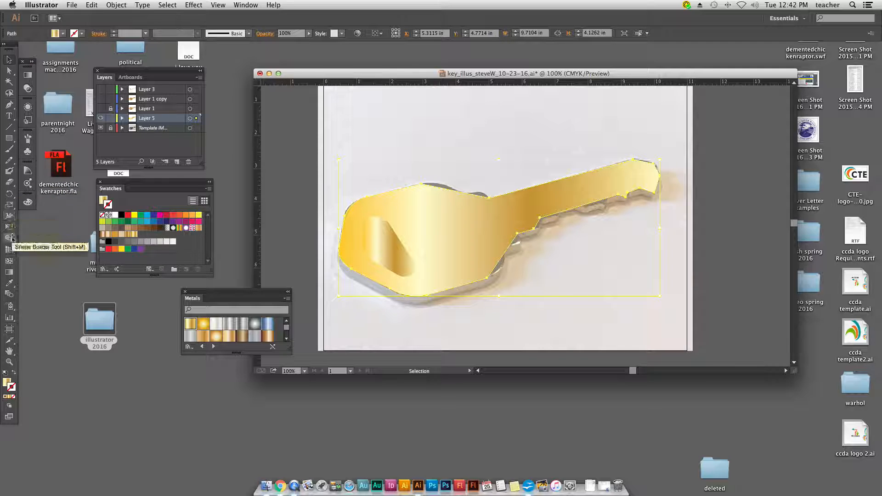
{"action": "left_click", "coordinate": [10, 274]}
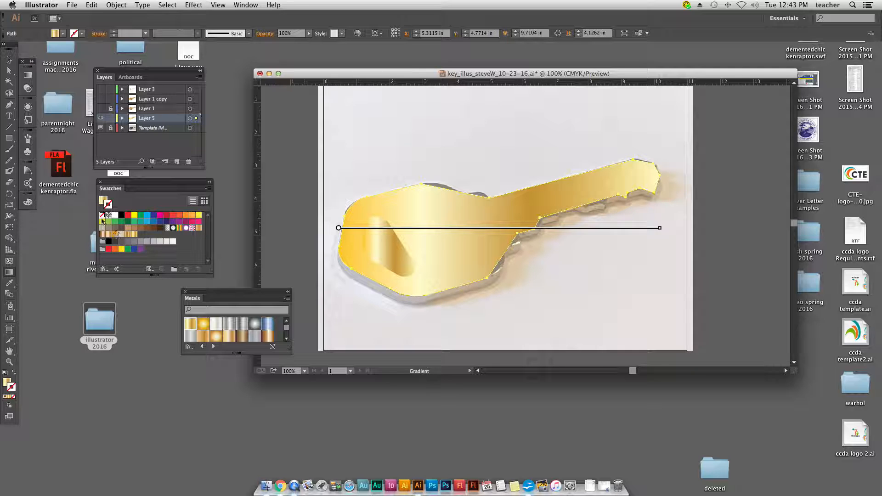
{"action": "left_click", "coordinate": [104, 200]}
{"action": "mouse_move", "coordinate": [391, 232]}
{"action": "mouse_move", "coordinate": [420, 233]}
{"action": "left_mouse_down"}
{"action": "mouse_move", "coordinate": [490, 233]}
{"action": "mouse_move", "coordinate": [394, 233]}
{"action": "mouse_move", "coordinate": [432, 232]}
{"action": "left_mouse_up"}
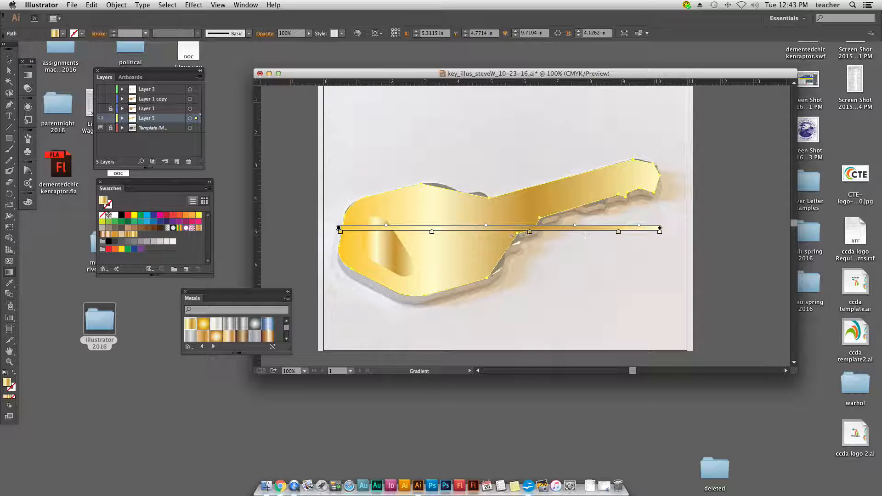
{"action": "mouse_move", "coordinate": [619, 233]}
{"action": "left_mouse_down"}
{"action": "mouse_move", "coordinate": [561, 233]}
{"action": "mouse_move", "coordinate": [576, 234]}
{"action": "left_mouse_up"}
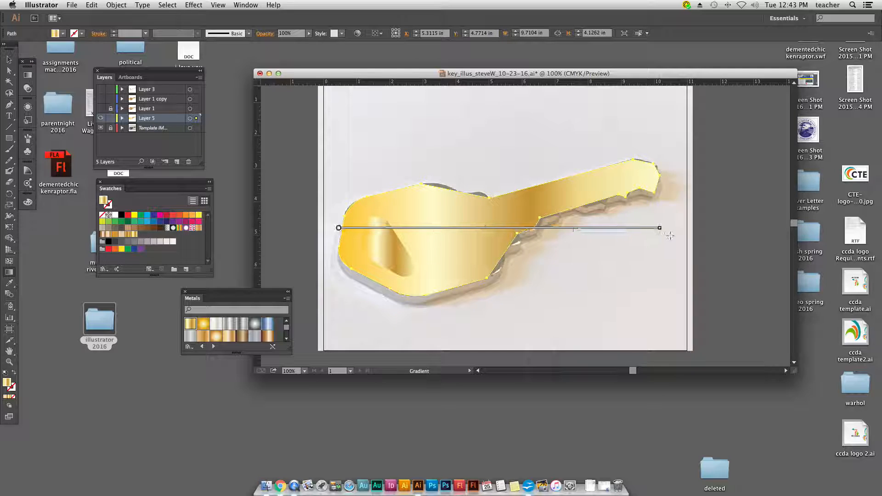
{"action": "left_click_drag", "start_coordinate": [659, 232], "coordinate": [639, 235]}
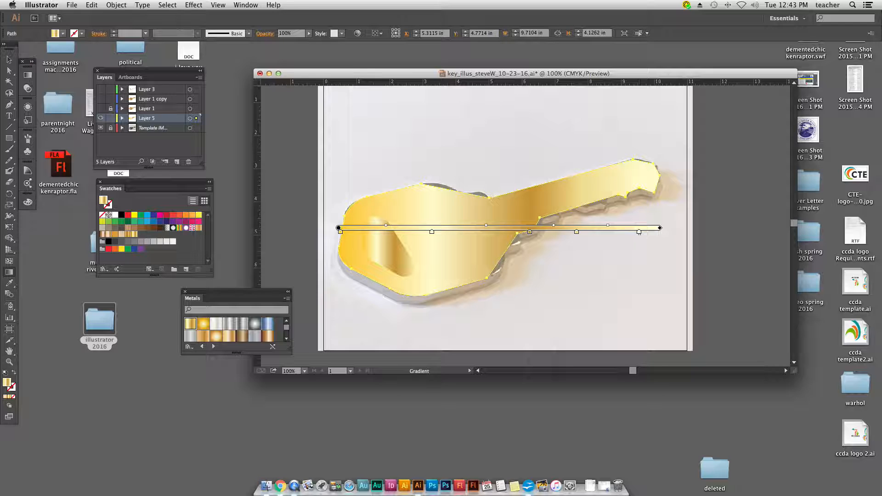
Step: Redraw the key fill's gradient direction diagonally from the head's lower edge to above the blade's upper edge
{"action": "mouse_move", "coordinate": [660, 230]}
{"action": "left_mouse_down"}
{"action": "mouse_move", "coordinate": [662, 218]}
{"action": "mouse_move", "coordinate": [669, 230]}
{"action": "mouse_move", "coordinate": [714, 227]}
{"action": "mouse_move", "coordinate": [600, 228]}
{"action": "mouse_move", "coordinate": [665, 228]}
{"action": "left_mouse_up"}
{"action": "mouse_move", "coordinate": [337, 229]}
{"action": "left_mouse_down"}
{"action": "mouse_move", "coordinate": [342, 260]}
{"action": "mouse_move", "coordinate": [338, 241]}
{"action": "mouse_move", "coordinate": [354, 260]}
{"action": "mouse_move", "coordinate": [448, 258]}
{"action": "mouse_move", "coordinate": [580, 182]}
{"action": "mouse_move", "coordinate": [657, 154]}
{"action": "left_mouse_up"}
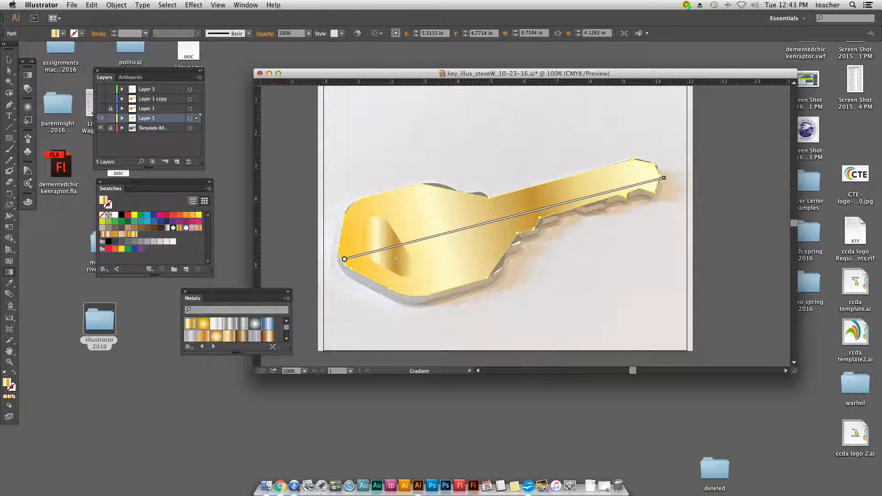
{"action": "mouse_move", "coordinate": [354, 285]}
{"action": "left_mouse_down"}
{"action": "mouse_move", "coordinate": [575, 174]}
{"action": "mouse_move", "coordinate": [591, 142]}
{"action": "mouse_move", "coordinate": [603, 158]}
{"action": "left_mouse_up"}
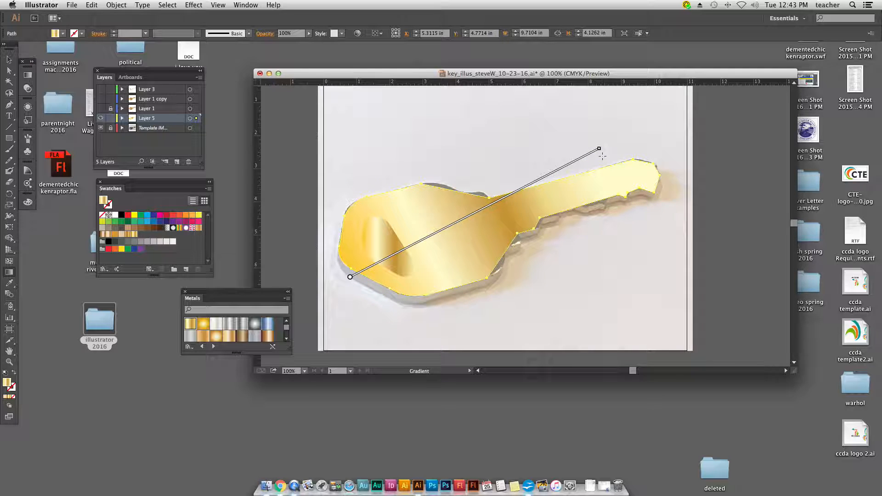
Step: Hide Layer 5, make Layer 3 the active layer and show it
{"action": "left_click", "coordinate": [100, 118]}
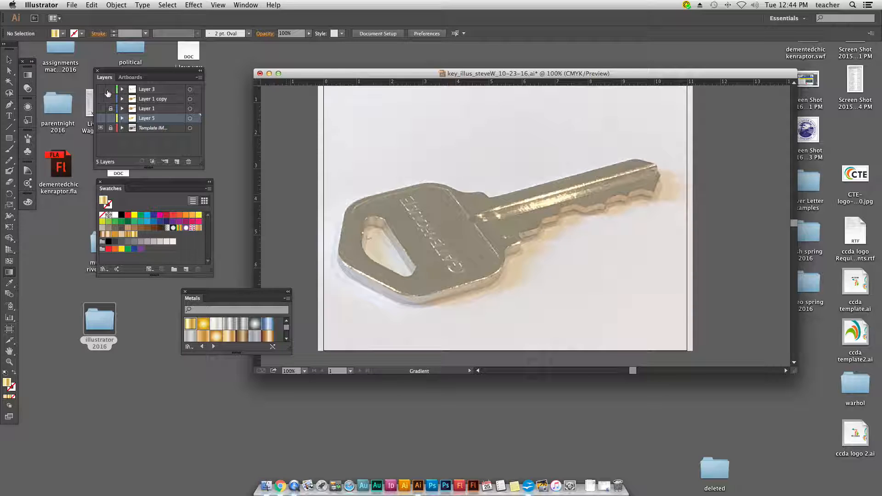
{"action": "left_click", "coordinate": [143, 90]}
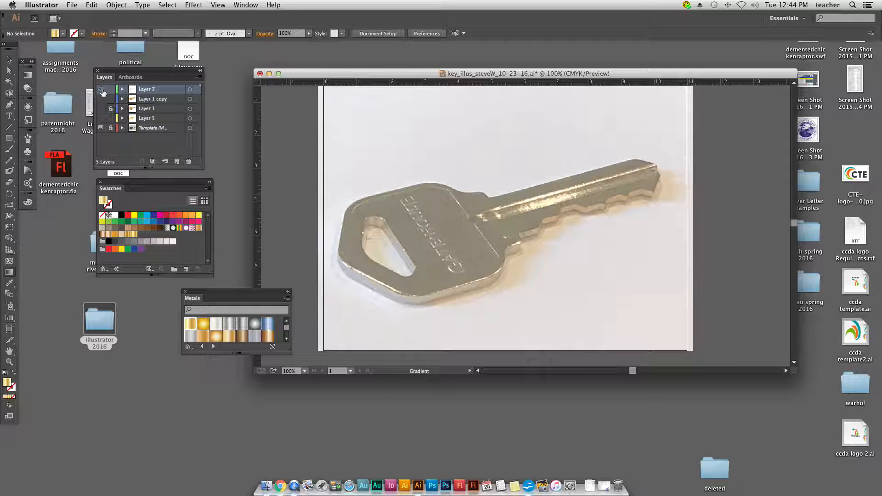
{"action": "left_click", "coordinate": [101, 89]}
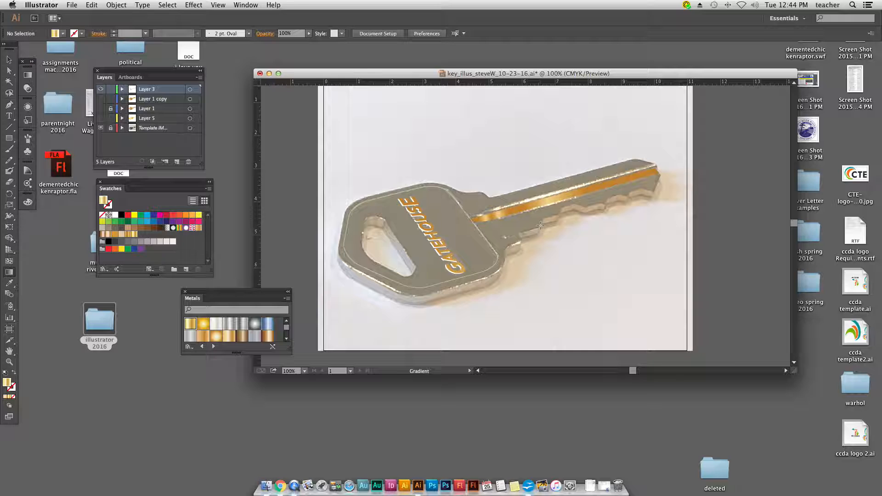
Step: Select the orange groove stripe along the blade and move its rightmost visible gradient stop to location 60.9%
{"action": "left_click", "coordinate": [9, 59]}
{"action": "left_click", "coordinate": [561, 198]}
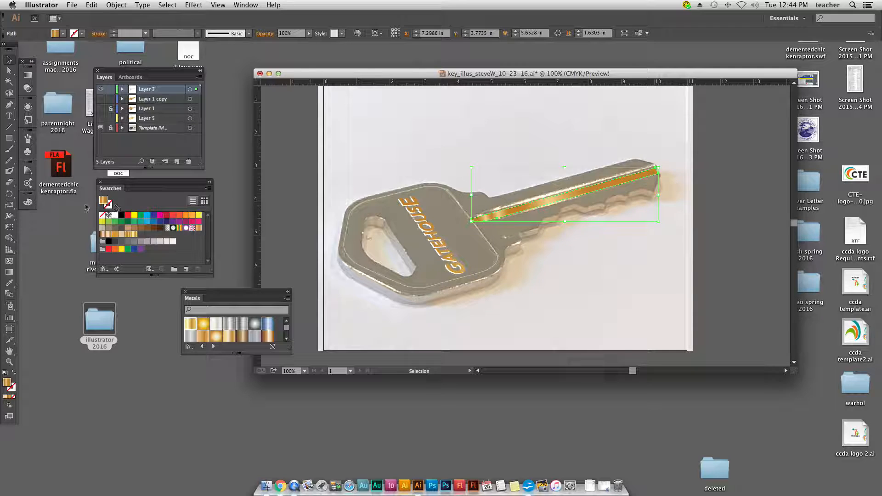
{"action": "double_click", "coordinate": [11, 272]}
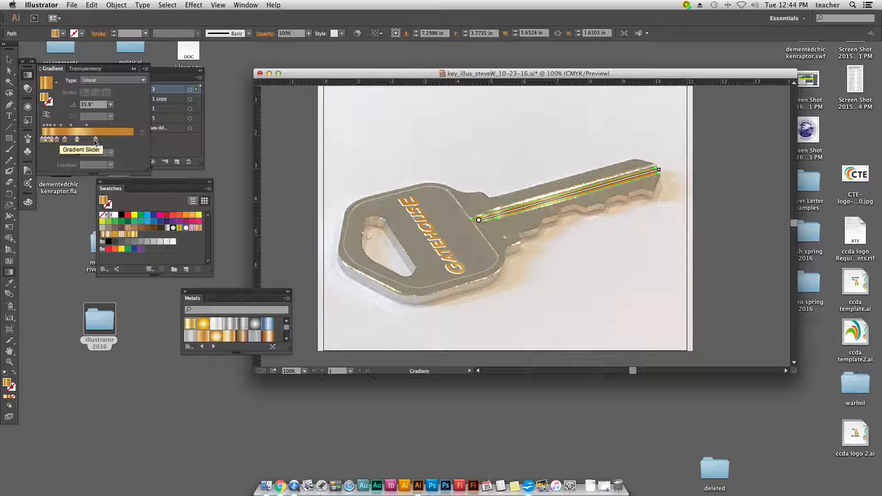
{"action": "mouse_move", "coordinate": [96, 140]}
{"action": "left_mouse_down"}
{"action": "mouse_move", "coordinate": [114, 142]}
{"action": "mouse_move", "coordinate": [97, 141]}
{"action": "left_mouse_up"}
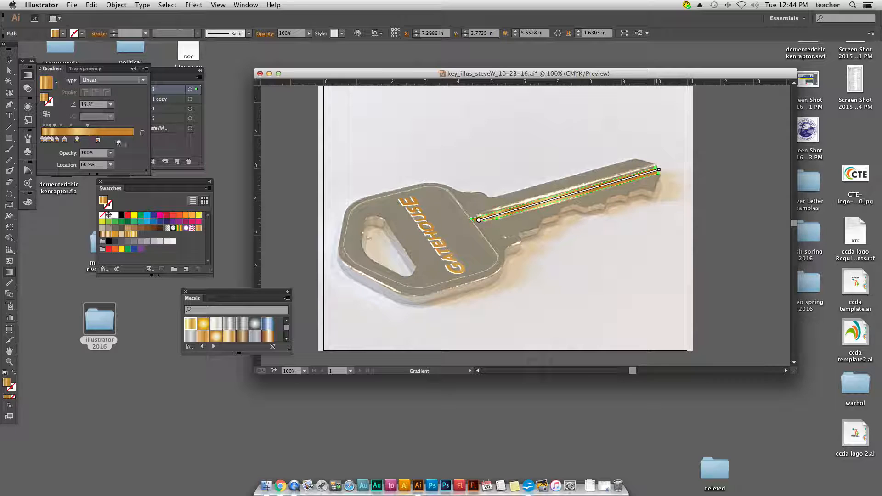
Step: Duplicate the light gold stop of the stripe's gradient to location 82.05% and deselect the stripe
{"action": "left_click", "coordinate": [77, 141]}
{"action": "left_click_drag", "start_coordinate": [77, 140], "coordinate": [68, 208]}
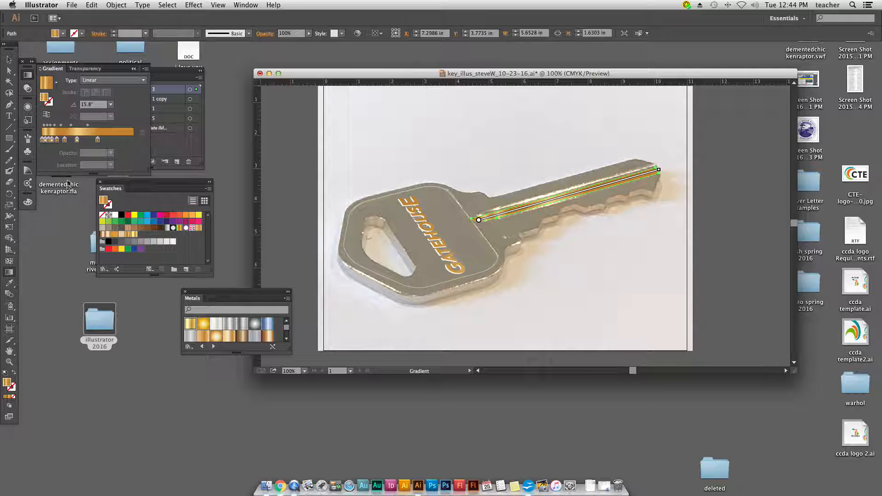
{"action": "left_click", "coordinate": [77, 141]}
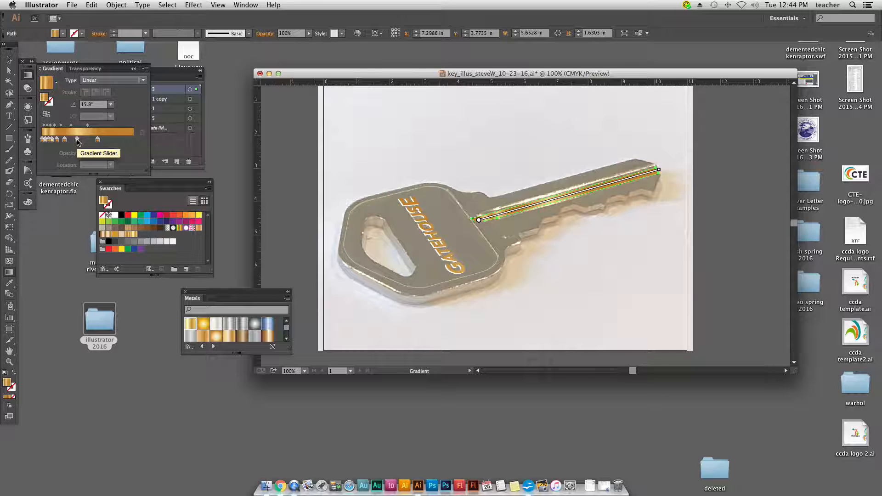
{"action": "left_click", "coordinate": [77, 140]}
{"action": "left_click_drag", "start_coordinate": [77, 141], "coordinate": [118, 140]}
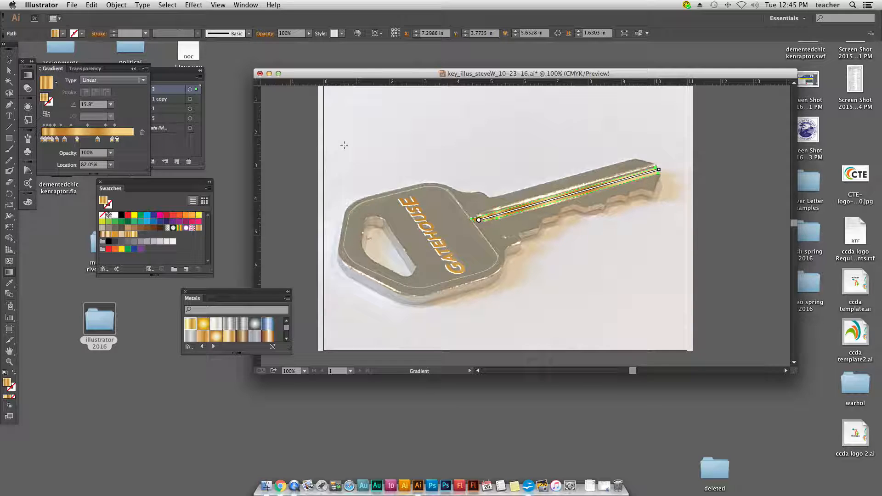
{"action": "left_click", "coordinate": [9, 60]}
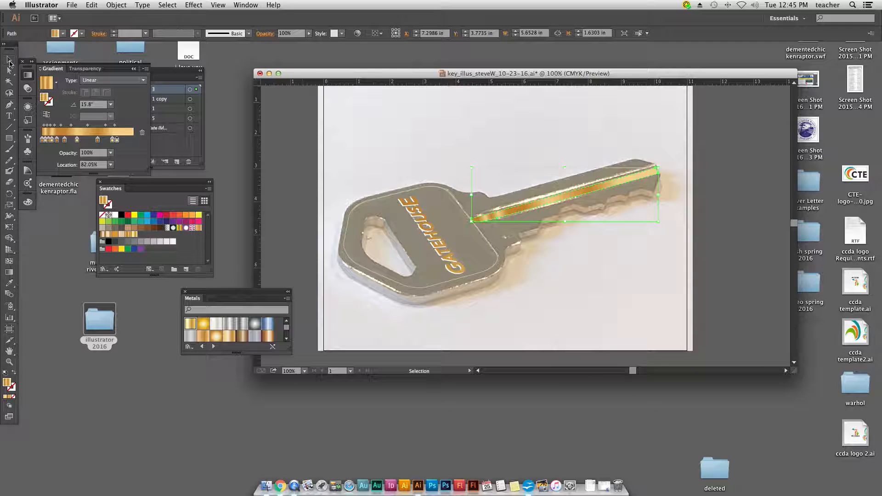
{"action": "left_click", "coordinate": [424, 146]}
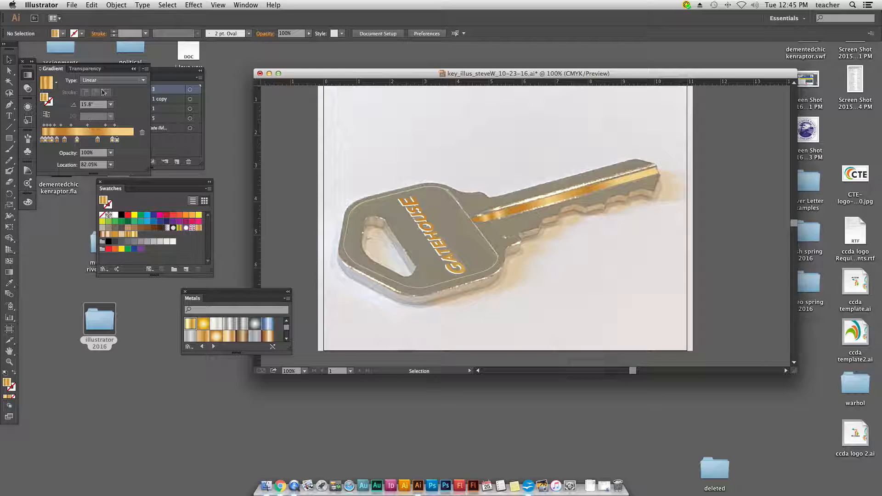
Step: Show Layer 1 copy, hide Layer 3 and select the gold key shape on Layer 1 copy
{"action": "left_click", "coordinate": [133, 68]}
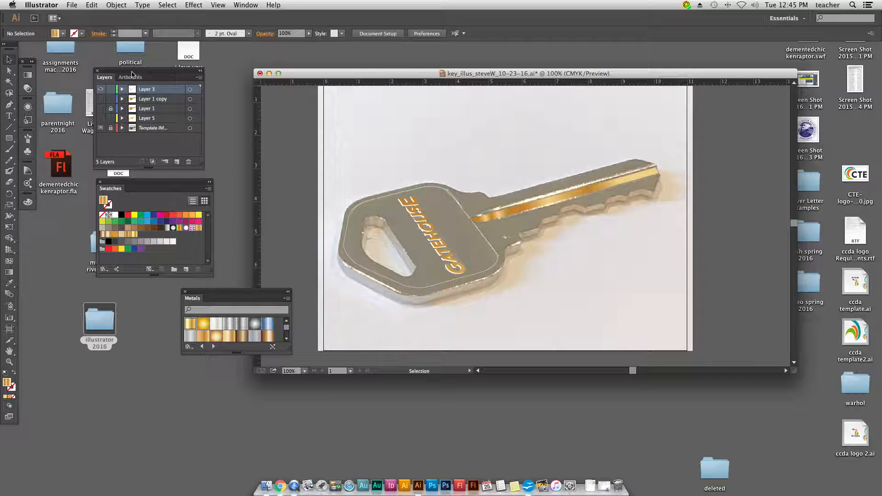
{"action": "left_click", "coordinate": [100, 99]}
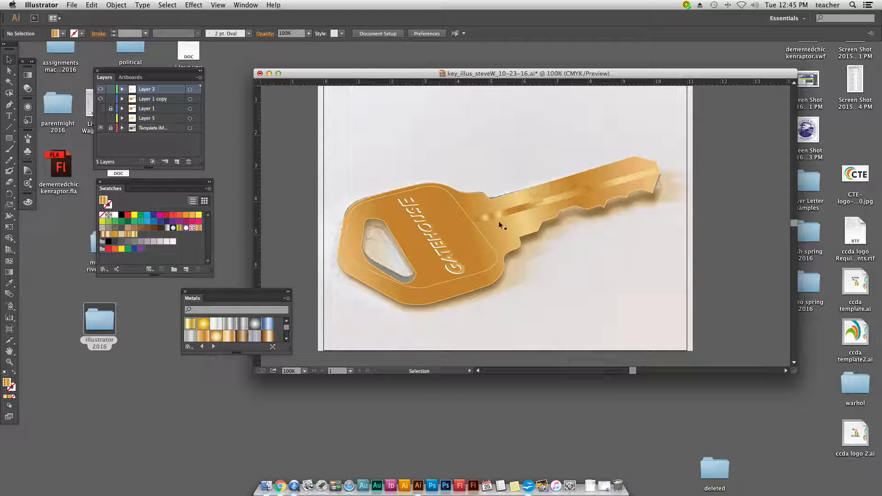
{"action": "left_click", "coordinate": [101, 90]}
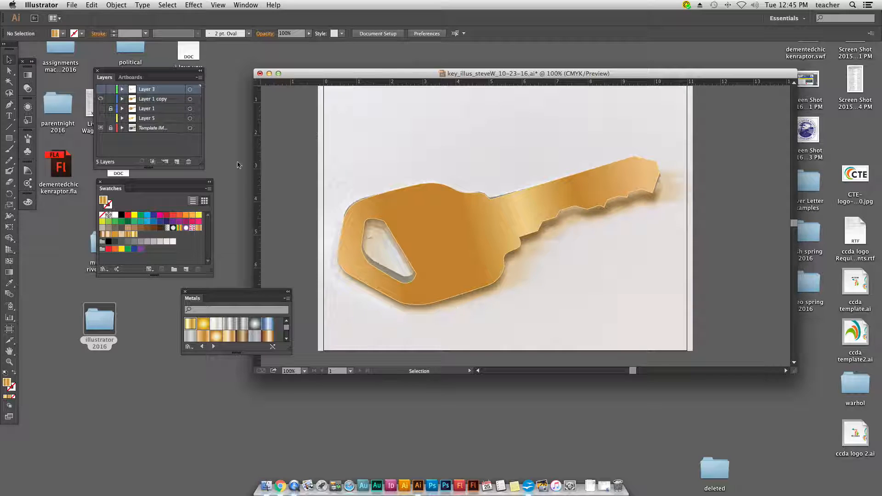
{"action": "left_click", "coordinate": [425, 210]}
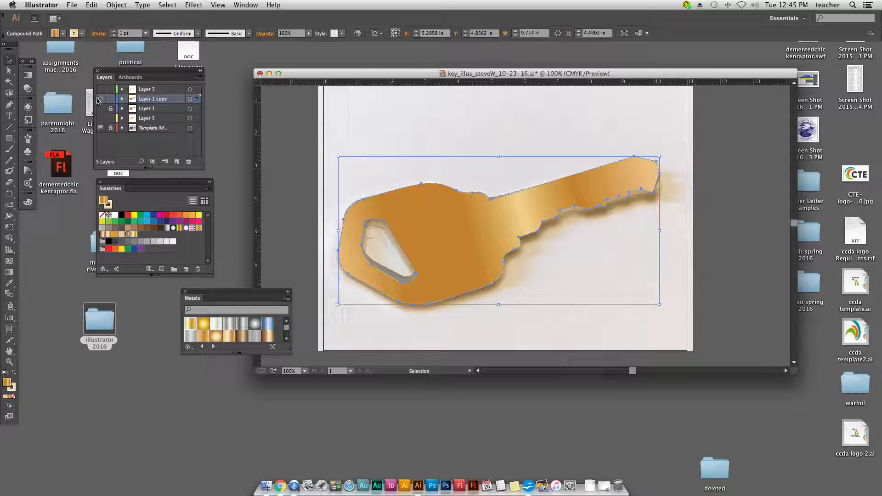
Step: Make Layer 5 the active layer, show it and hide Layer 1 copy
{"action": "left_click", "coordinate": [149, 119]}
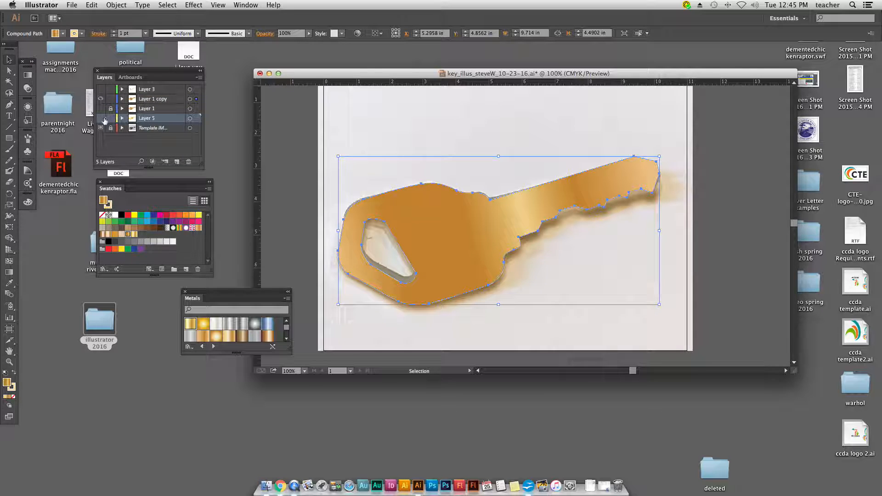
{"action": "left_click", "coordinate": [101, 119]}
{"action": "left_click", "coordinate": [101, 98]}
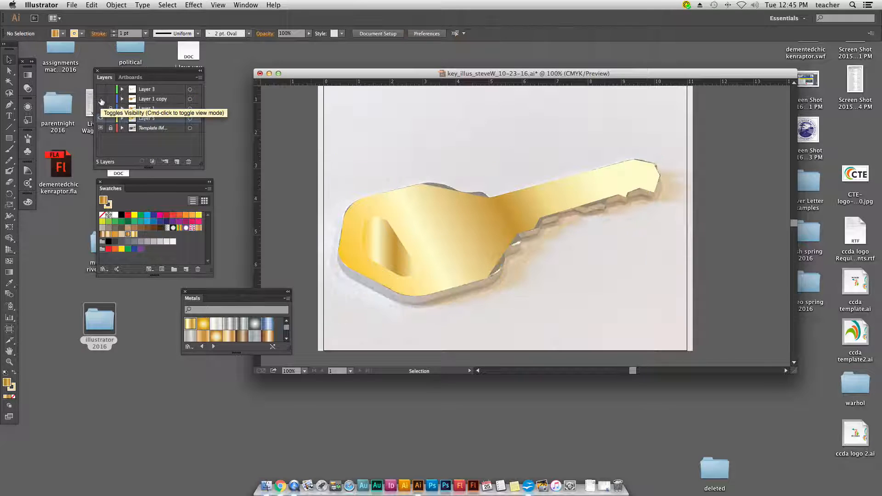
Step: Combine the key outline and its head hole on Layer 5 into one compound path
{"action": "left_click_drag", "start_coordinate": [349, 149], "coordinate": [450, 270]}
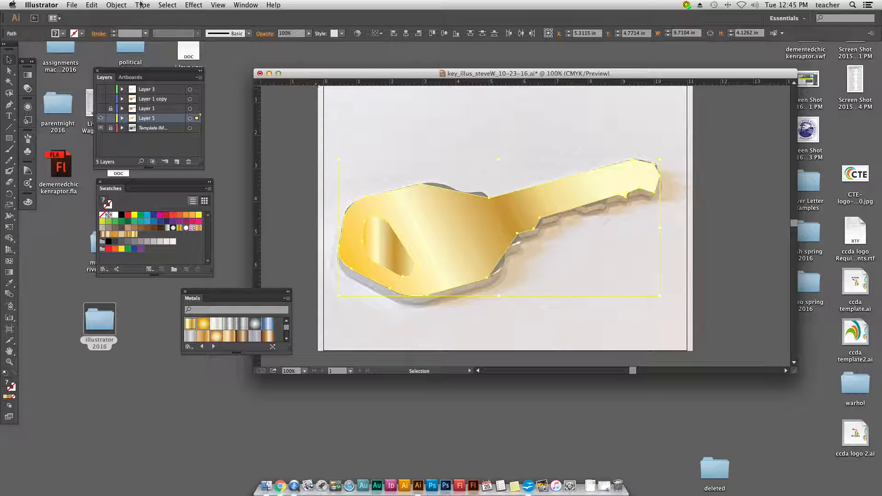
{"action": "left_click", "coordinate": [111, 5]}
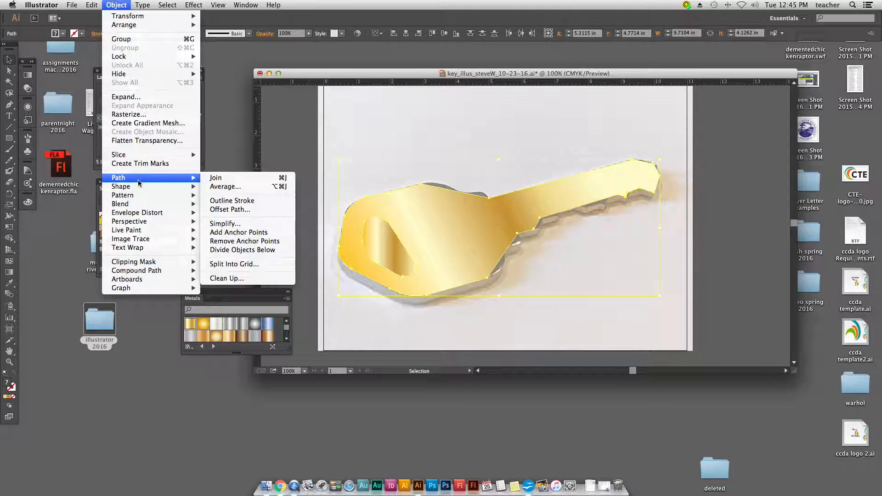
{"action": "mouse_move", "coordinate": [139, 264]}
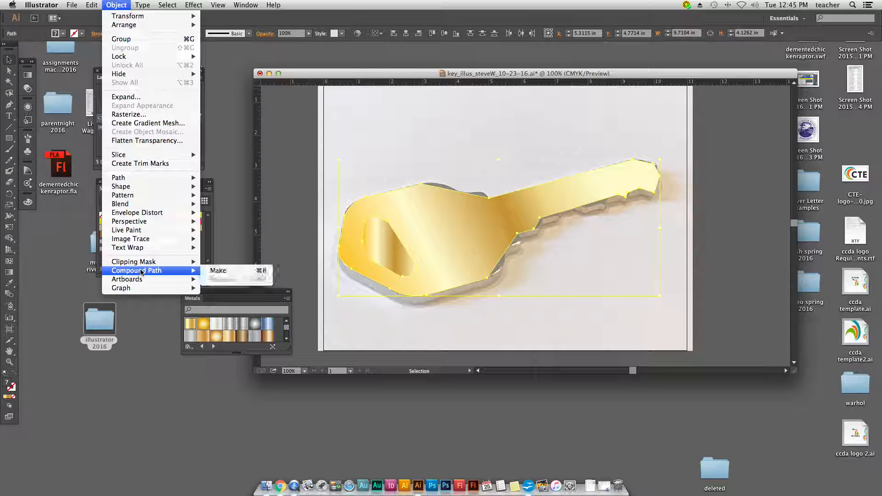
{"action": "left_click", "coordinate": [232, 273]}
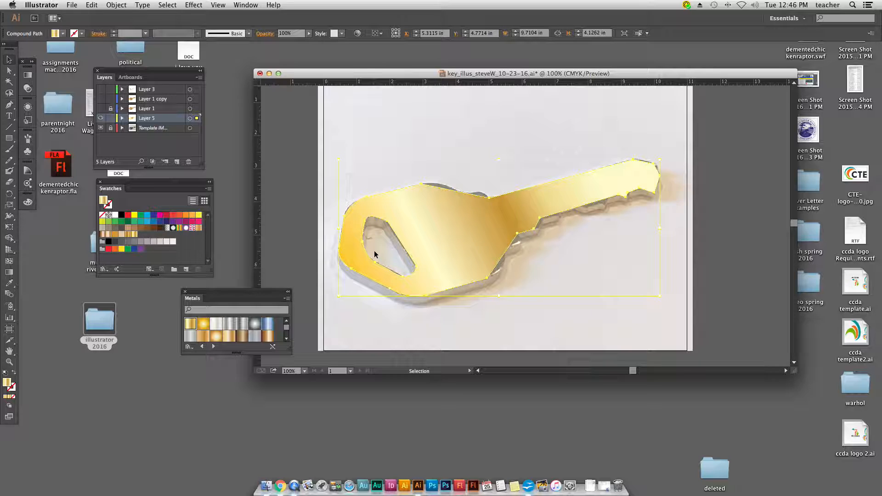
Step: Start a 3D Extrude & Bevel effect on the compound key shape with the preview turned on
{"action": "left_click", "coordinate": [397, 206]}
{"action": "left_click", "coordinate": [200, 6]}
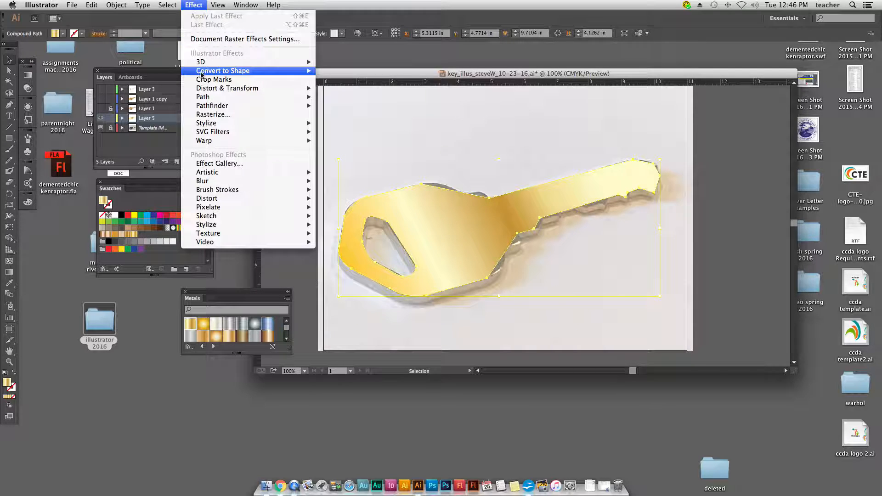
{"action": "mouse_move", "coordinate": [202, 62]}
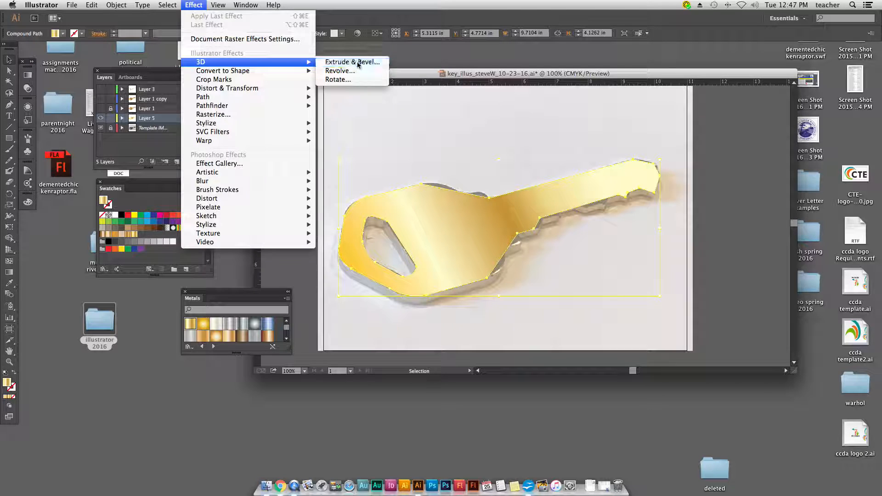
{"action": "left_click", "coordinate": [358, 65]}
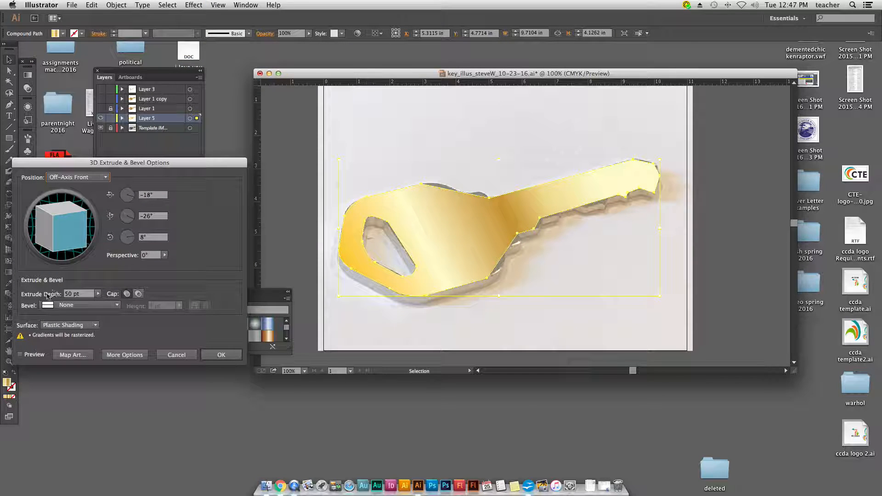
{"action": "left_click", "coordinate": [21, 355]}
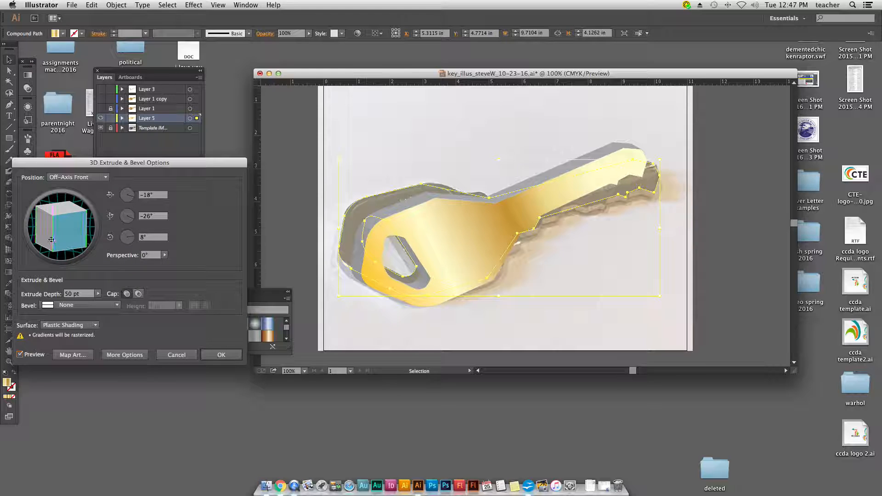
Step: Rotate the extruded key to 19° around X and 0° around Y and Z, and apply the 3D effect
{"action": "left_click_drag", "start_coordinate": [53, 236], "coordinate": [46, 237]}
{"action": "left_click_drag", "start_coordinate": [40, 236], "coordinate": [44, 236]}
{"action": "left_click_drag", "start_coordinate": [159, 217], "coordinate": [129, 218]}
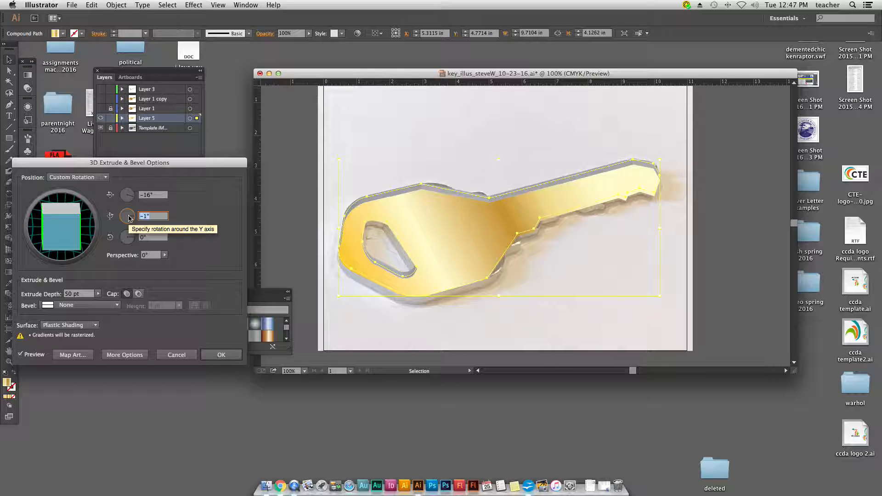
{"action": "type", "text": "0"}
{"action": "key", "text": "Tab"}
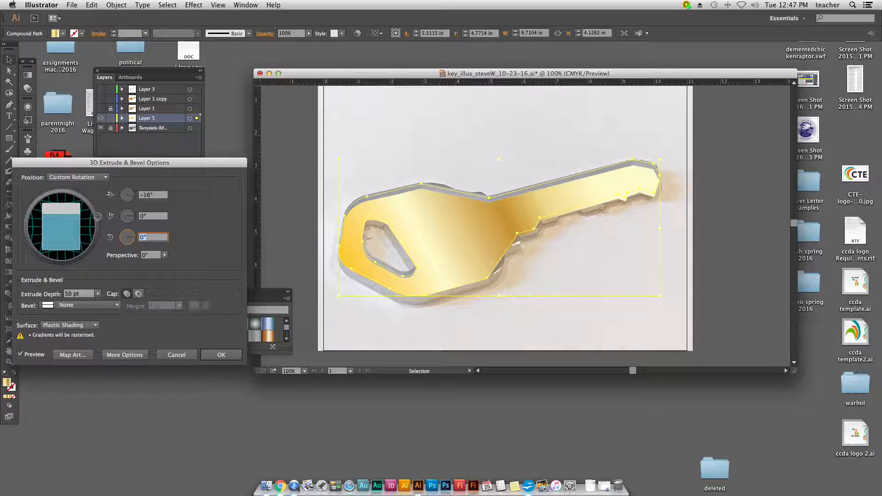
{"action": "mouse_move", "coordinate": [69, 214]}
{"action": "left_mouse_down"}
{"action": "mouse_move", "coordinate": [76, 183]}
{"action": "mouse_move", "coordinate": [75, 200]}
{"action": "left_mouse_up"}
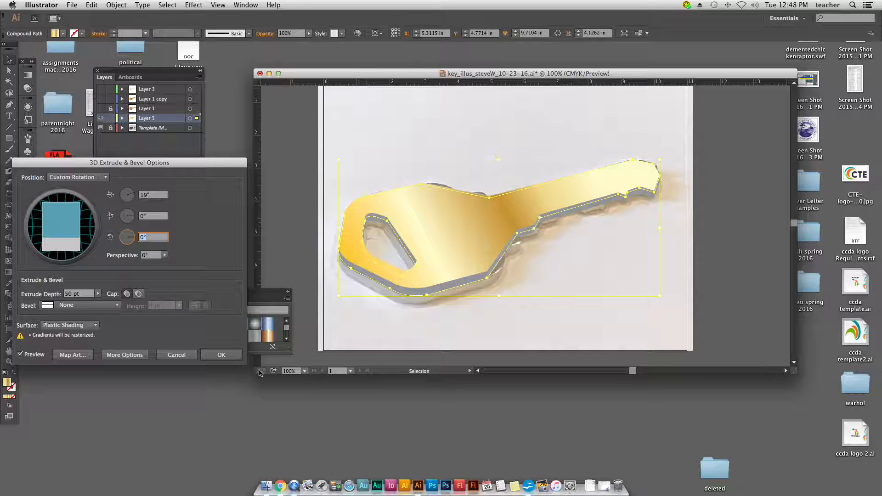
{"action": "left_click", "coordinate": [237, 354]}
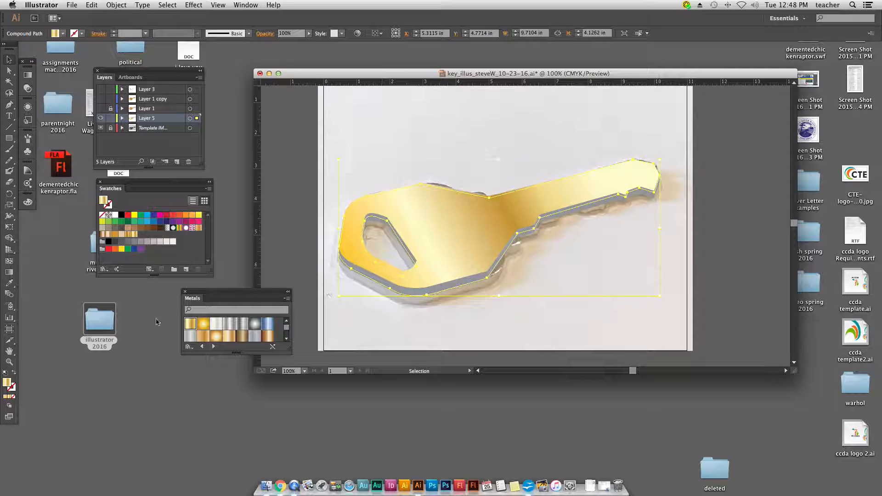
Step: Give the extruded key a golden yellow stroke of about C 0.78, M 14.12, Y 83.53, K 0 to colour its sides
{"action": "left_click", "coordinate": [12, 390]}
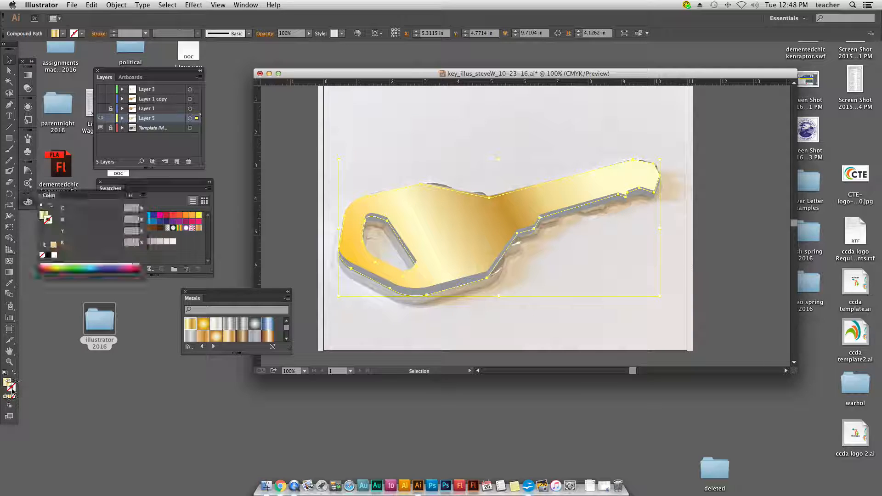
{"action": "left_click", "coordinate": [48, 265]}
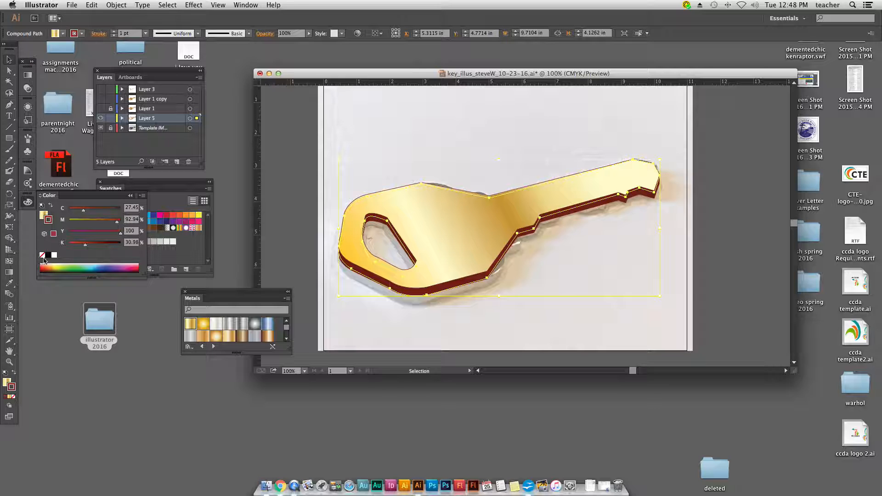
{"action": "left_click", "coordinate": [58, 263]}
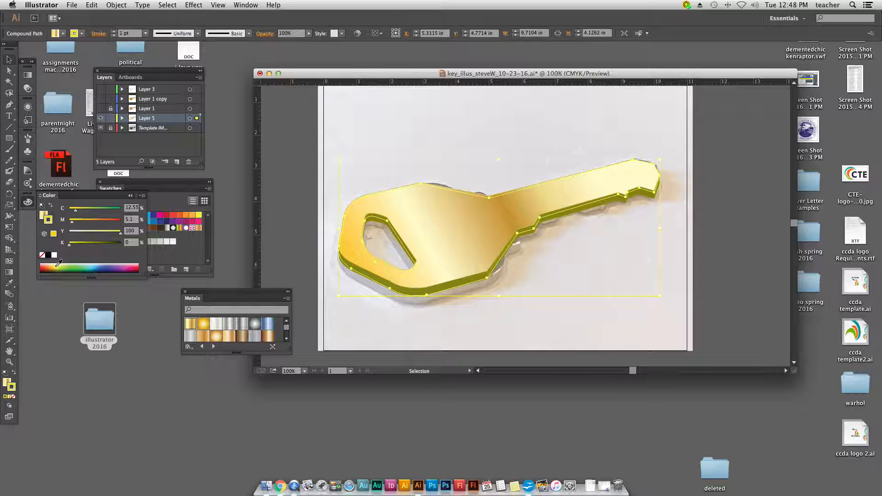
{"action": "left_click", "coordinate": [53, 265]}
Step: Stretch the extruded key vertically at both ends to about 4.52 in high to match the photo, and deselect it
{"action": "left_click_drag", "start_coordinate": [501, 296], "coordinate": [501, 304]}
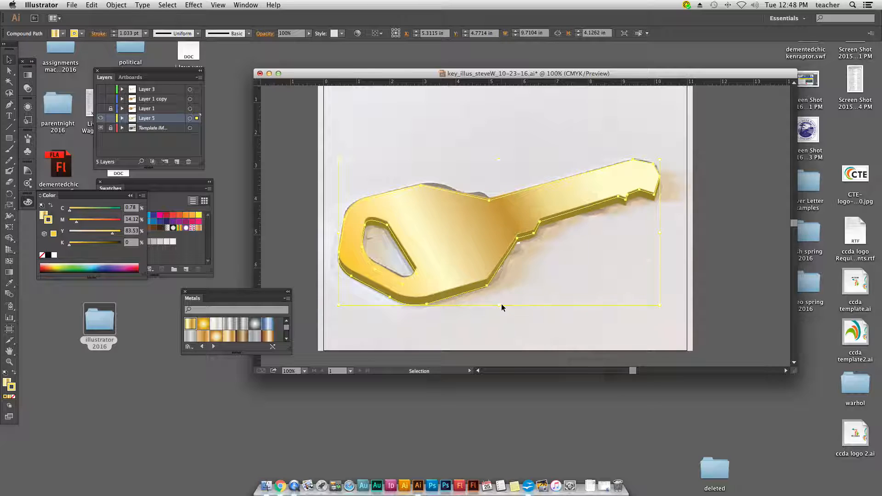
{"action": "left_click", "coordinate": [500, 160]}
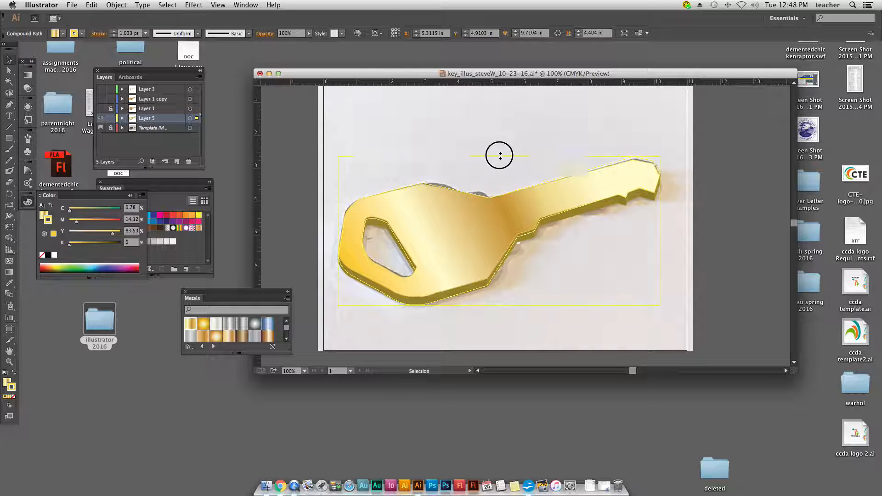
{"action": "left_click_drag", "start_coordinate": [348, 115], "coordinate": [348, 116]}
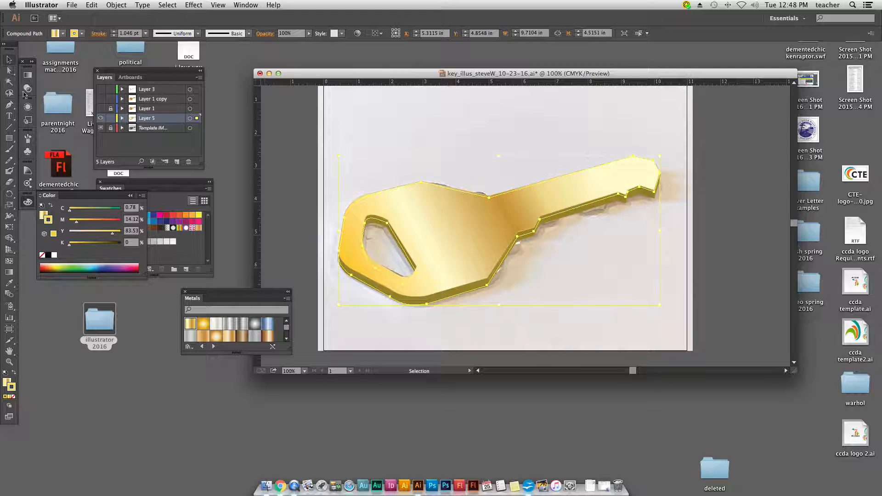
{"action": "left_click", "coordinate": [360, 118]}
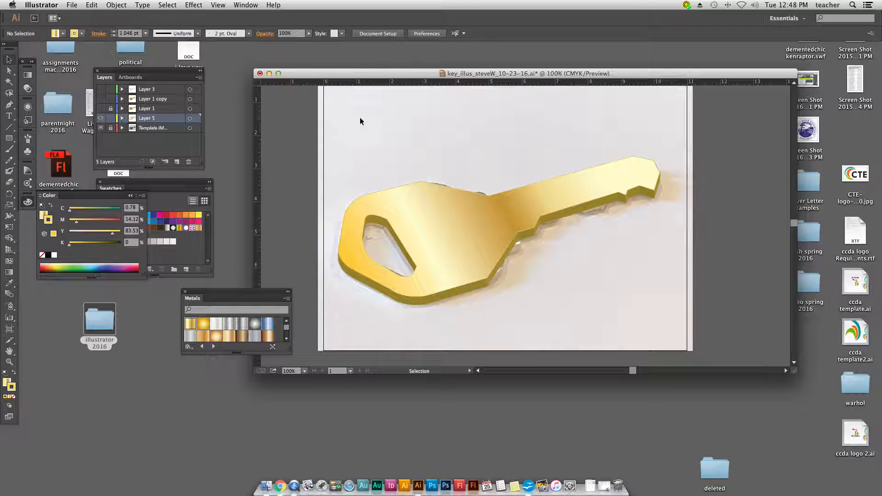
Step: Examine the extruded key's edges in outline view and return to the colour preview
{"action": "key", "text": "super+y"}
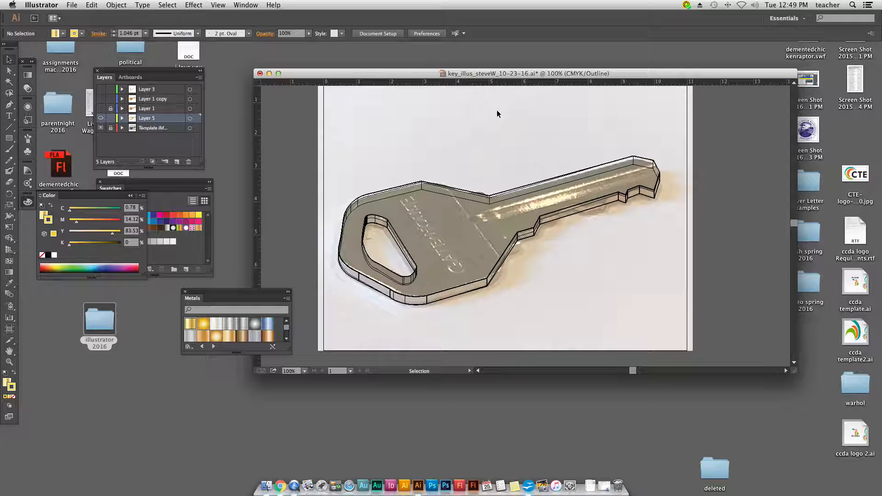
{"action": "key", "text": "a"}
{"action": "key", "text": "super+y"}
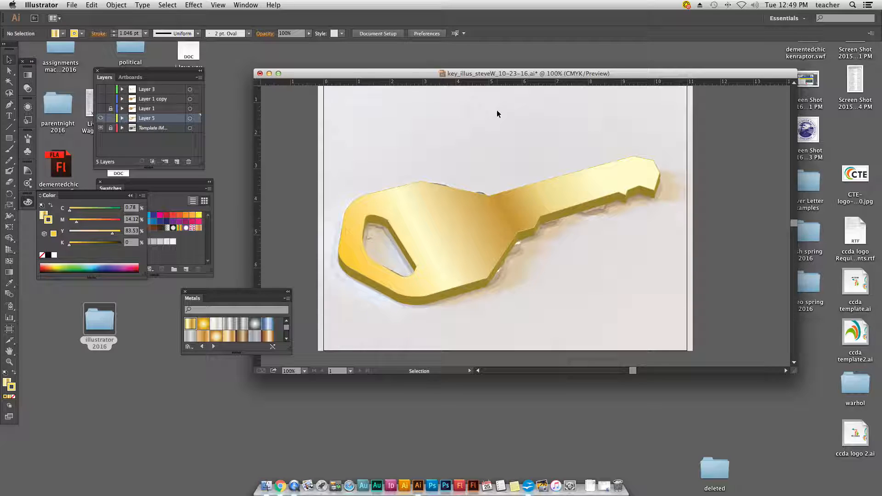
Step: Hide Layer 5 and Layer 1 copy, make Layer 3 the active layer, and show Layer 1 and Layer 3
{"action": "left_click", "coordinate": [100, 118]}
{"action": "left_click", "coordinate": [100, 98]}
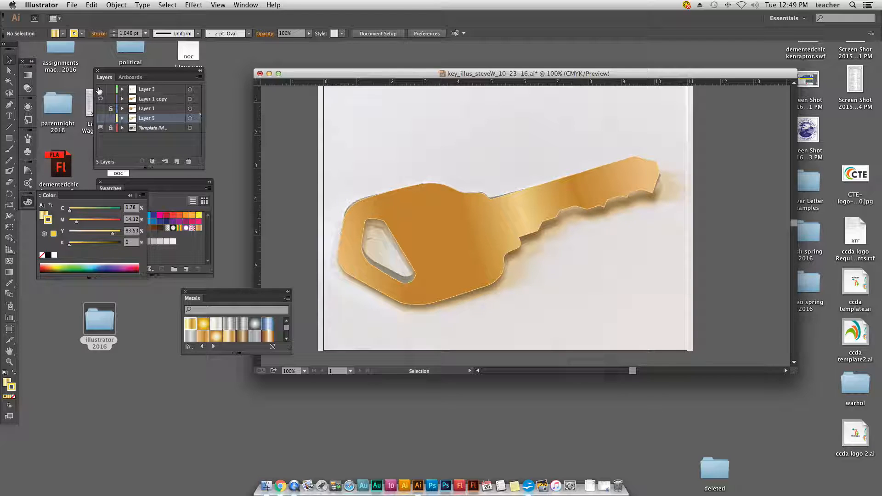
{"action": "left_click", "coordinate": [105, 91]}
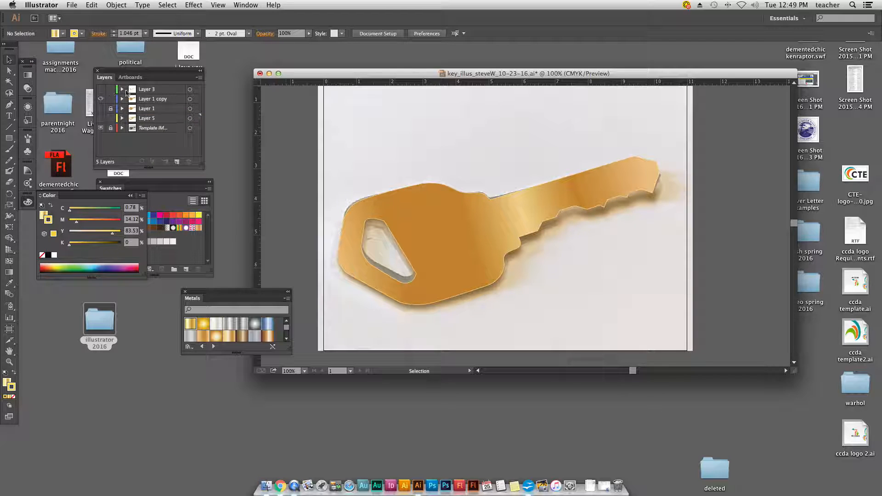
{"action": "left_click", "coordinate": [146, 90]}
{"action": "left_click", "coordinate": [101, 108]}
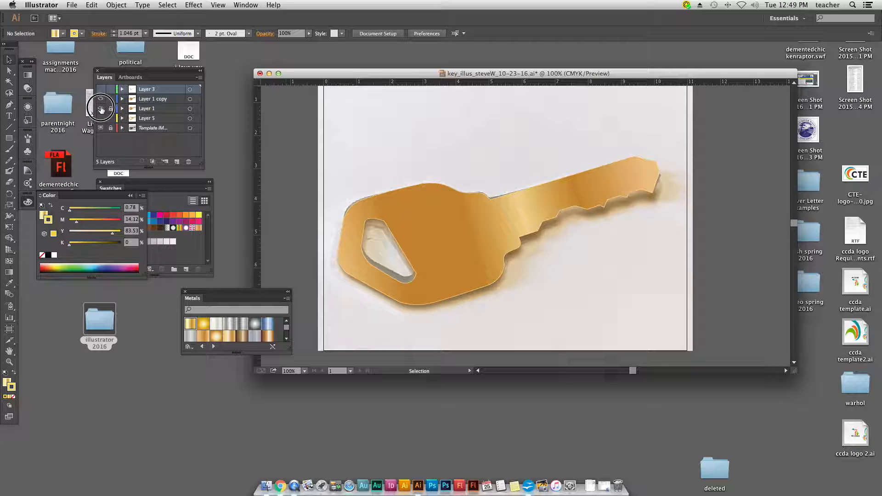
{"action": "left_click", "coordinate": [100, 98]}
{"action": "left_click", "coordinate": [102, 89]}
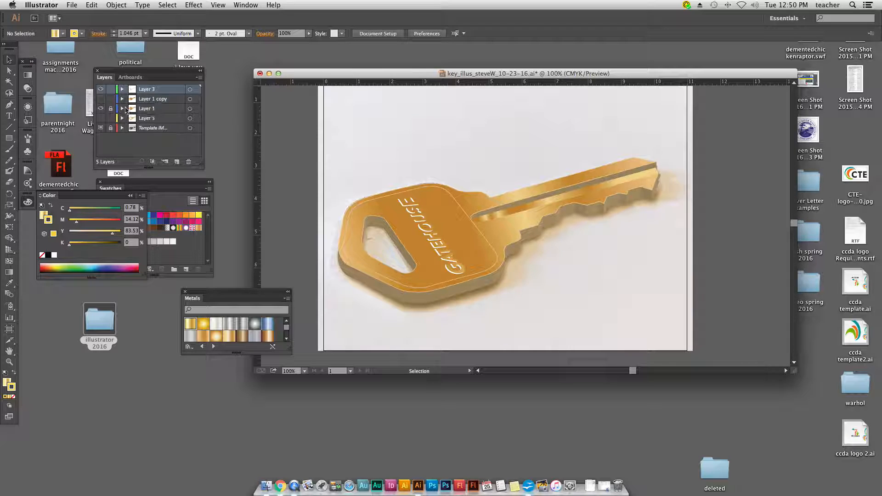
Step: Unlock and expand Layer 1, and hide its upper compound path, Layer 3 and the template layer to isolate the blurred shadow
{"action": "left_click", "coordinate": [123, 109]}
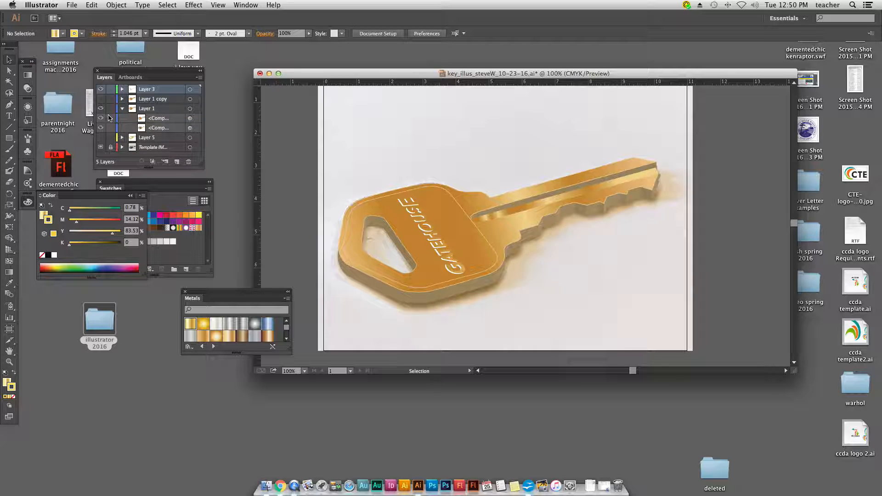
{"action": "left_click", "coordinate": [100, 119]}
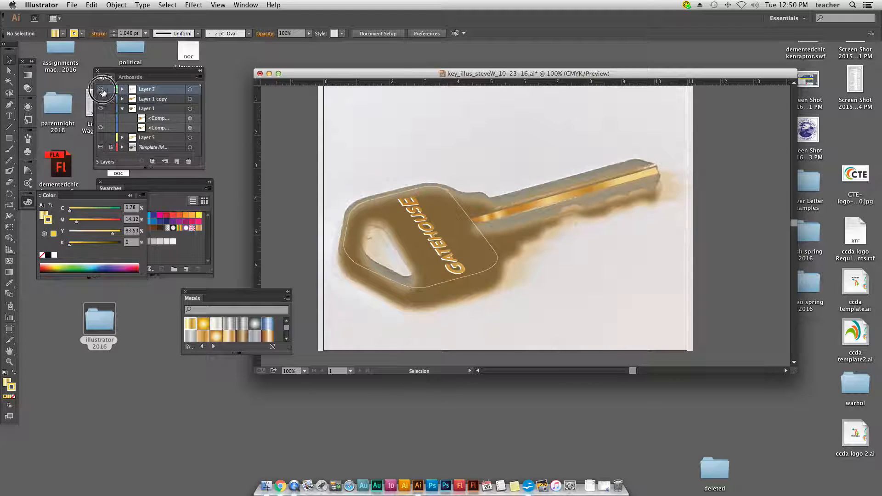
{"action": "left_click", "coordinate": [101, 90]}
{"action": "left_click", "coordinate": [101, 147]}
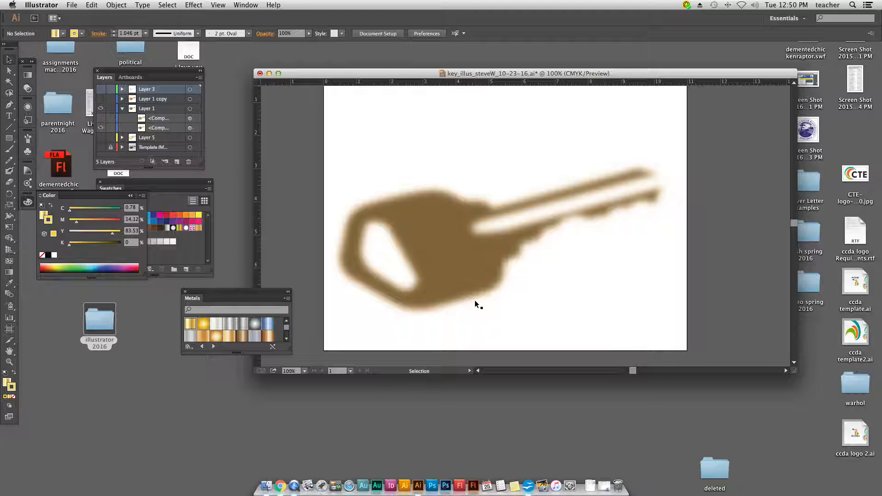
Step: Switch between preview and outline views to examine the path behind the blurred key shadow
{"action": "key", "text": "super+y"}
{"action": "key", "text": "super+y"}
{"action": "key", "text": "super+y"}
{"action": "key", "text": "v"}
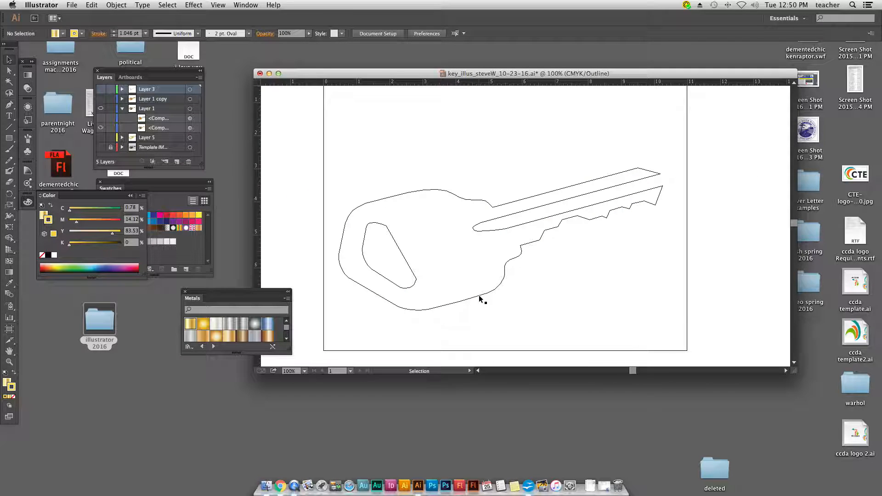
Step: Apply a Gaussian Blur with a 10-pixel radius to the key shadow's compound path
{"action": "left_click", "coordinate": [478, 296]}
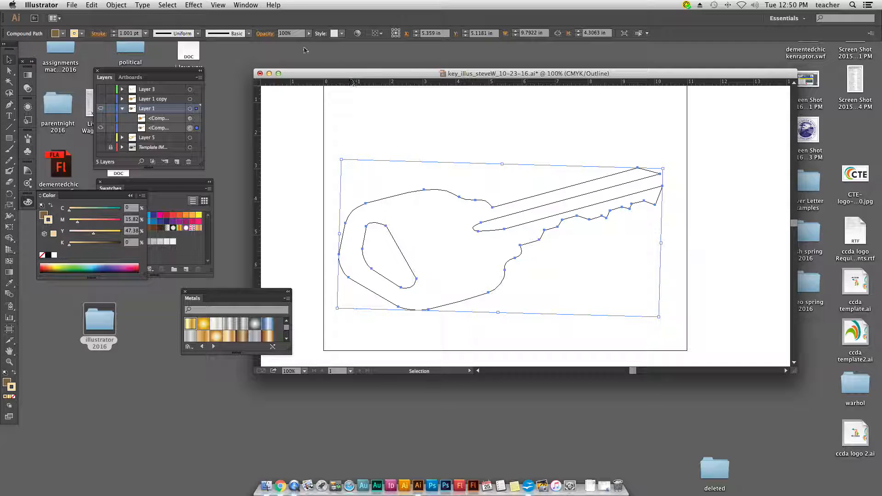
{"action": "left_click", "coordinate": [192, 6]}
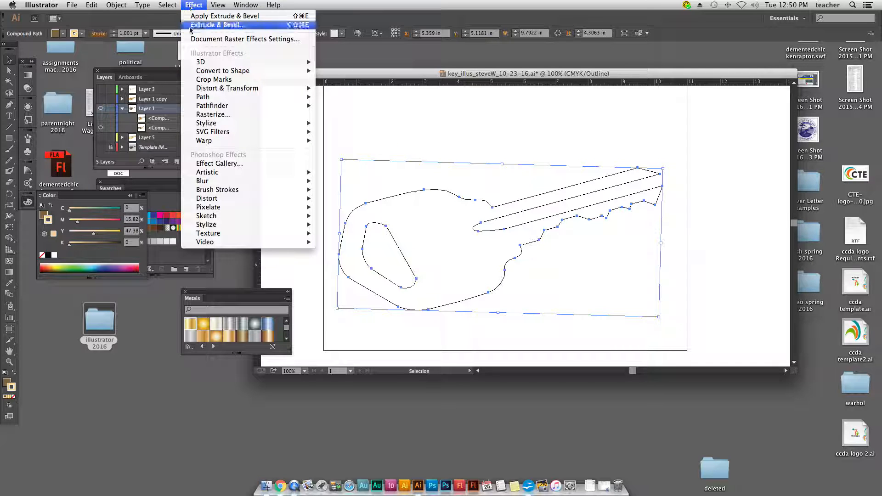
{"action": "mouse_move", "coordinate": [209, 183]}
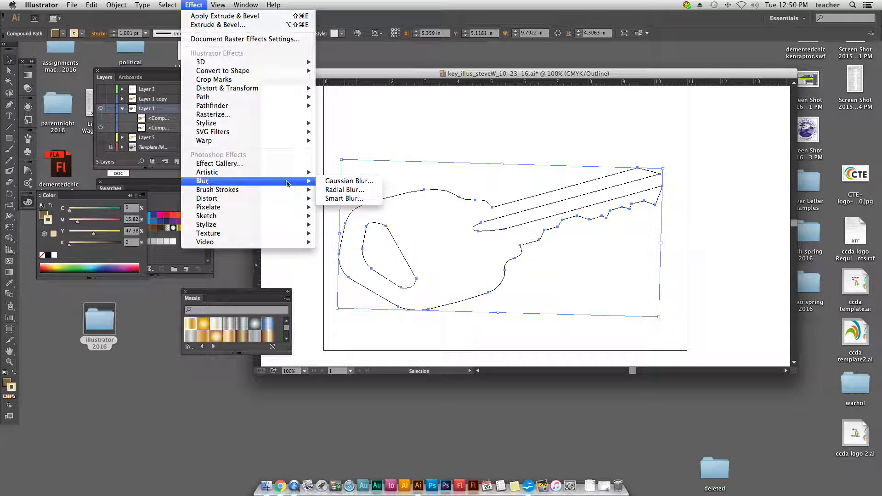
{"action": "left_click", "coordinate": [349, 182]}
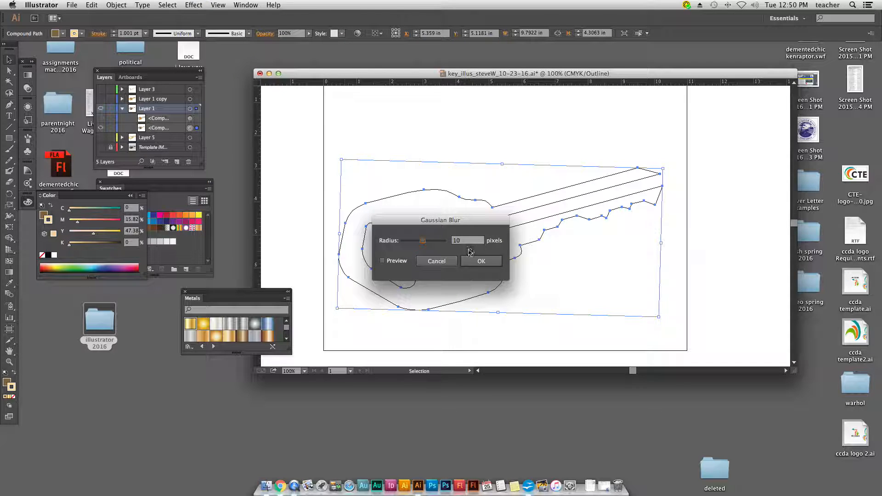
{"action": "left_click", "coordinate": [383, 261]}
{"action": "left_click", "coordinate": [472, 263]}
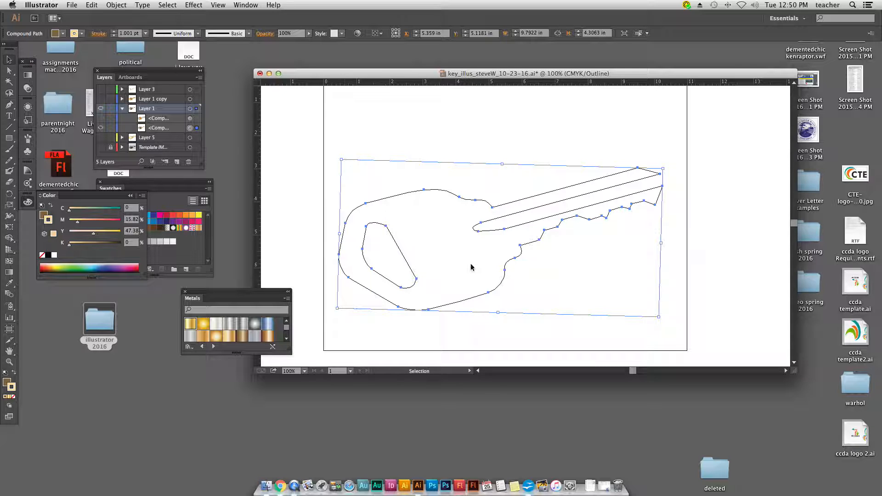
Step: Return to the colour preview and deselect the shadow path to examine its blurred edges
{"action": "key", "text": "super+y"}
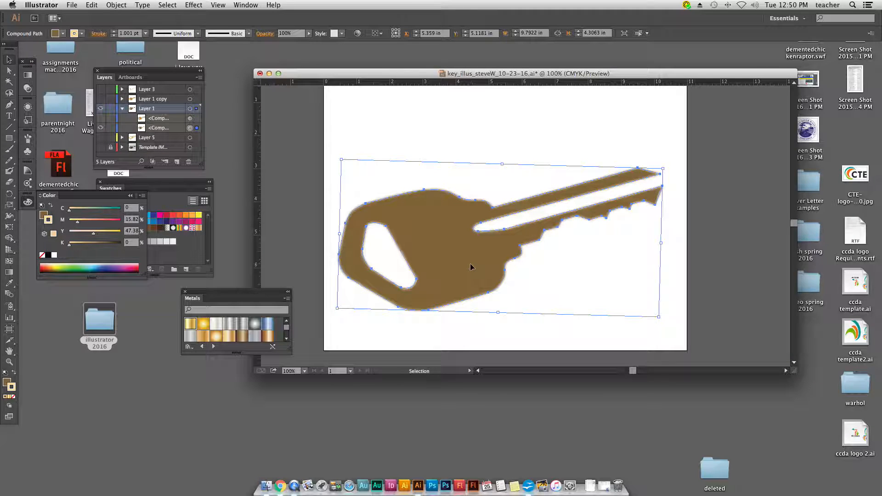
{"action": "key", "text": "a"}
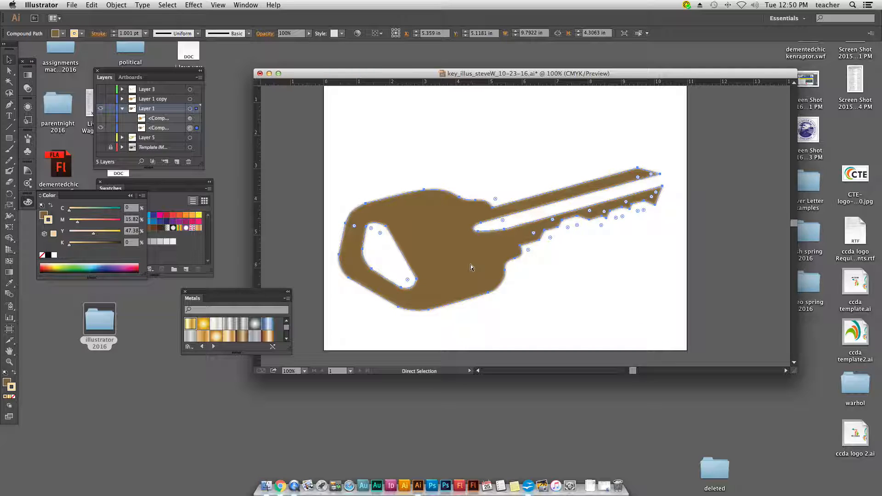
{"action": "key", "text": "v"}
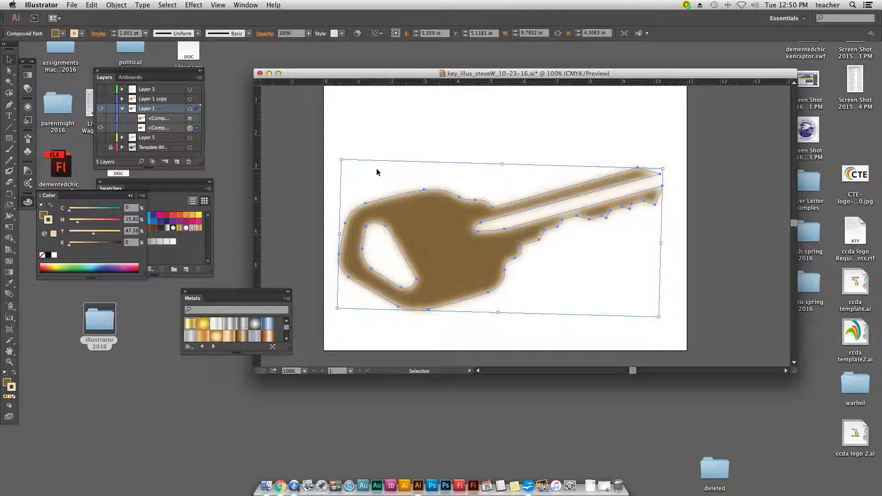
{"action": "left_click", "coordinate": [402, 139]}
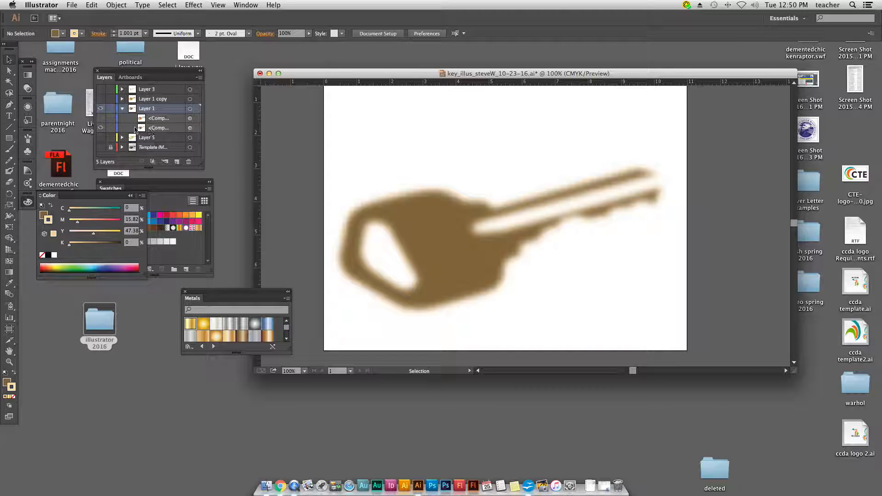
Step: Show Layer 1's upper compound path, Layer 3 and Layer 5, and toggle Layer 1 and Layer 1 copy, leaving only Layer 1 copy hidden above the template
{"action": "left_click", "coordinate": [100, 119]}
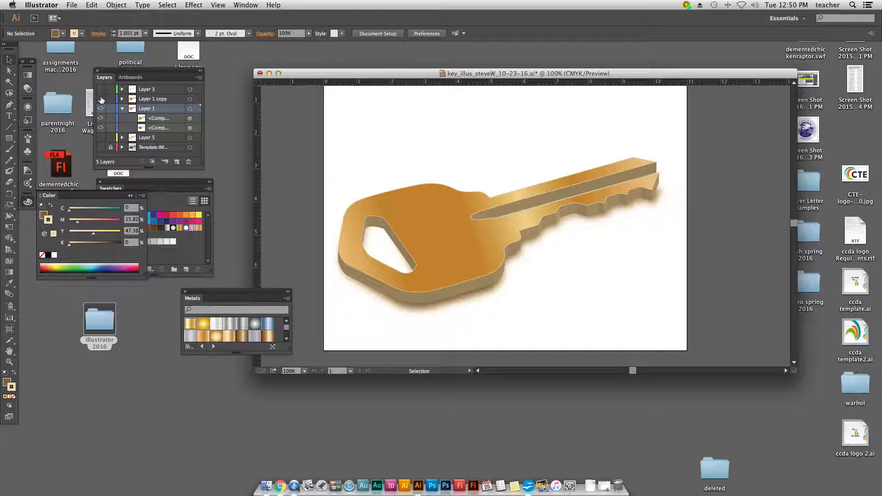
{"action": "left_click", "coordinate": [101, 99]}
{"action": "left_click", "coordinate": [100, 89]}
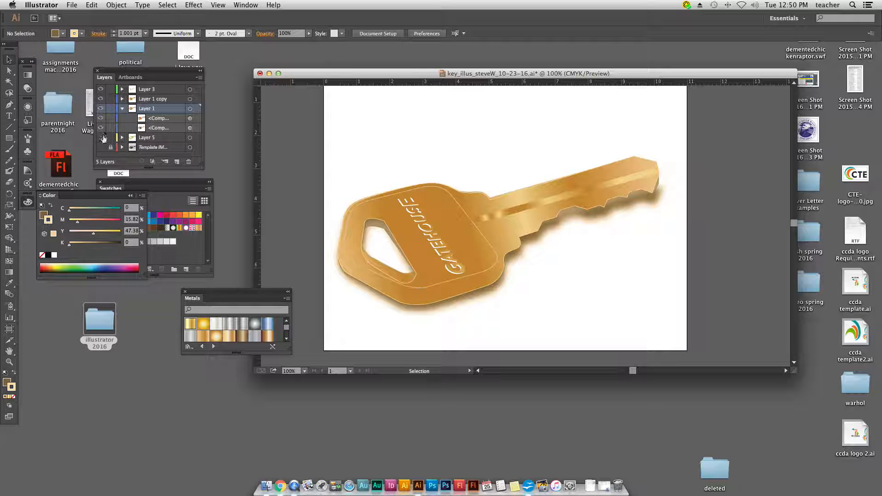
{"action": "left_click", "coordinate": [103, 111]}
{"action": "left_click", "coordinate": [103, 110]}
{"action": "left_click", "coordinate": [102, 101]}
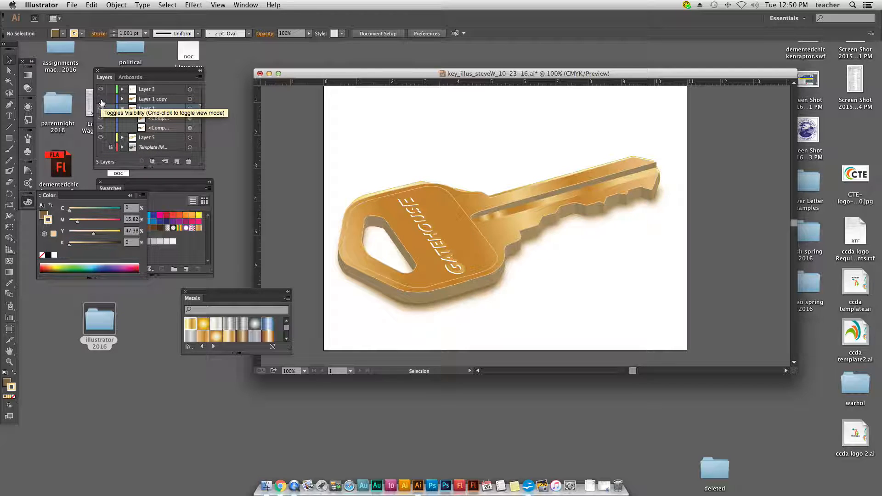